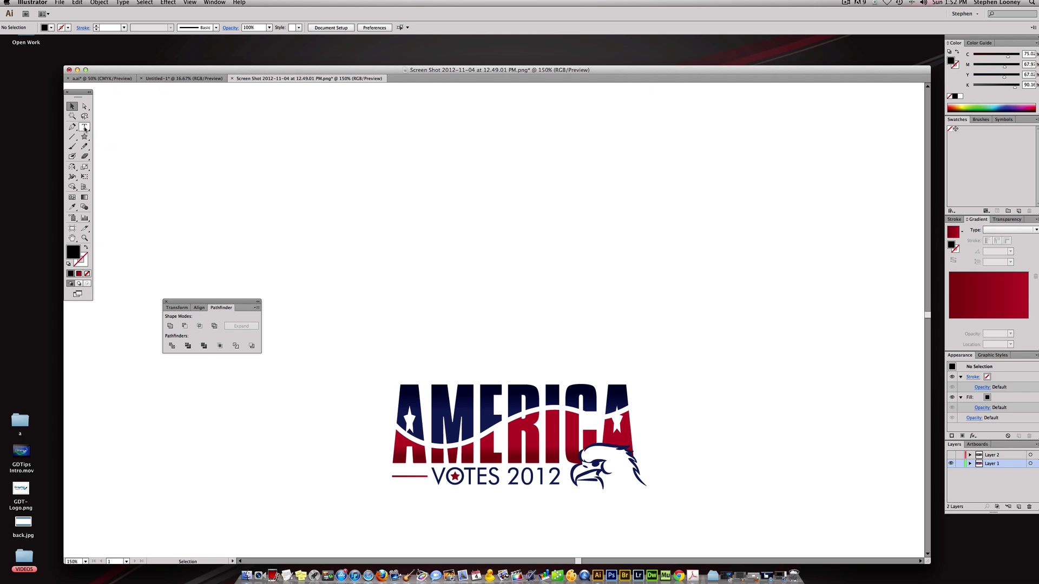
# Type the word AMERICA on the canvas above the reference logo
pyautogui.click(84, 128)
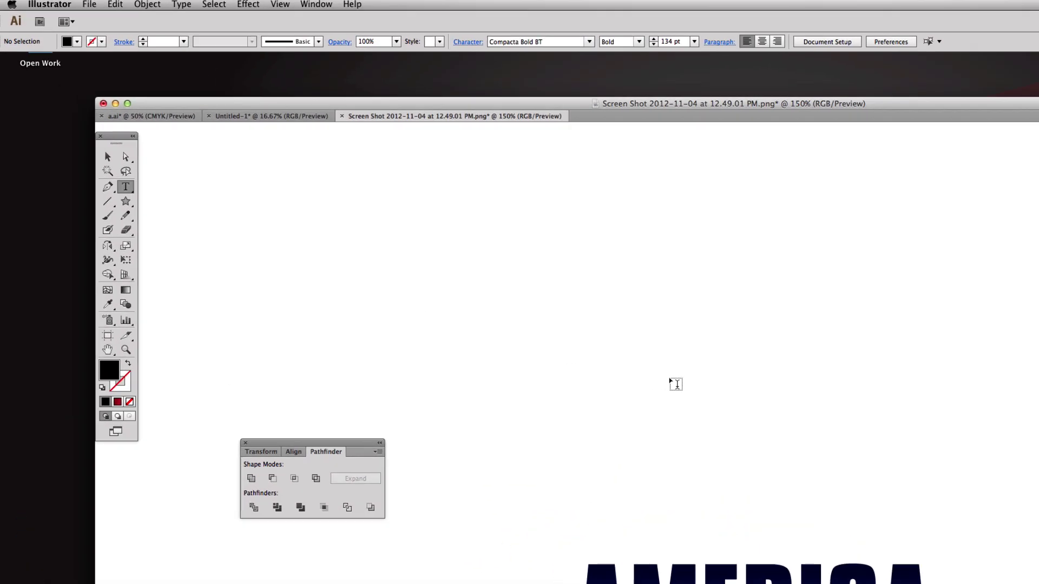
pyautogui.click(601, 351)
pyautogui.write('A')
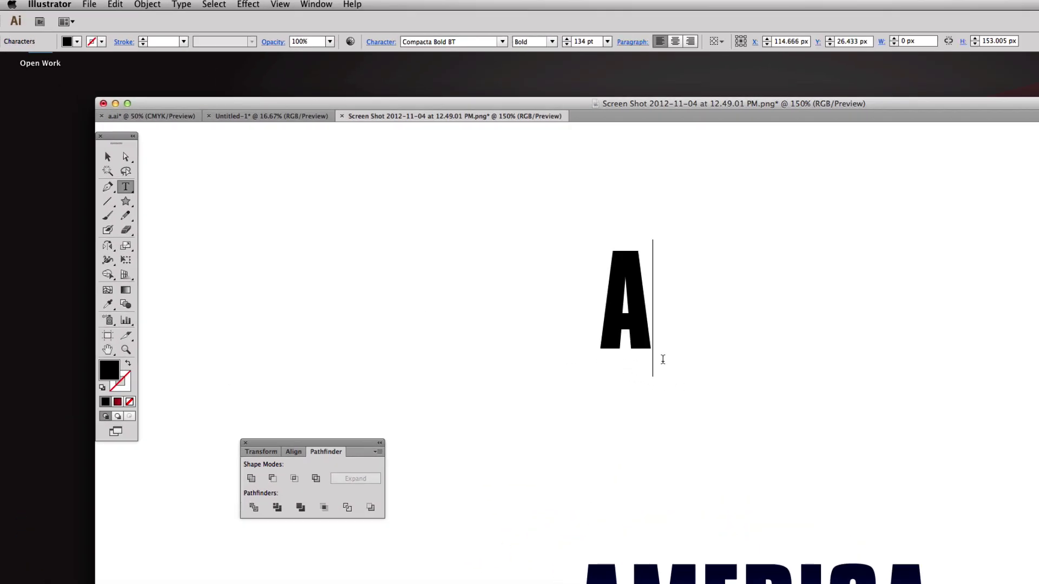
pyautogui.write('MERICA')
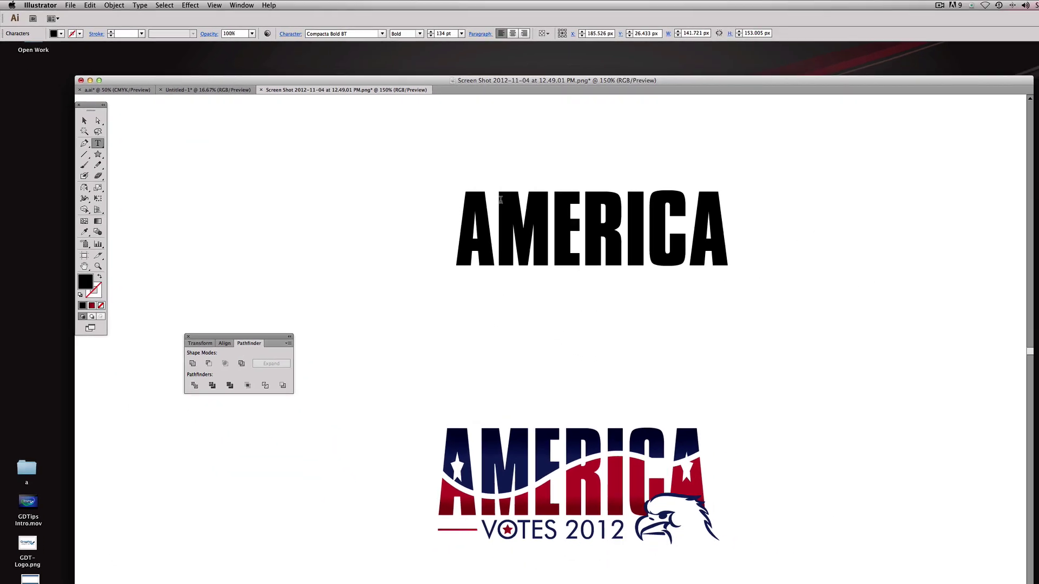
pyautogui.press('Escape')
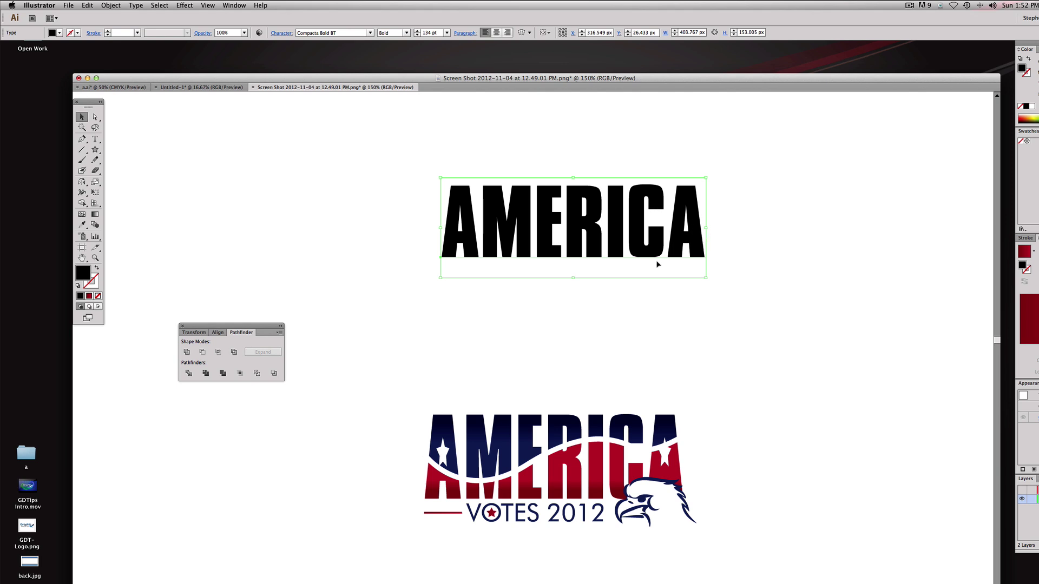
# Scale AMERICA to 154.44 pt against the logo's lettering and place it above
pyautogui.moveTo(689, 202); pyautogui.dragTo(685, 403)
pyautogui.moveTo(635, 429); pyautogui.dragTo(638, 180)
pyautogui.click(640, 259)
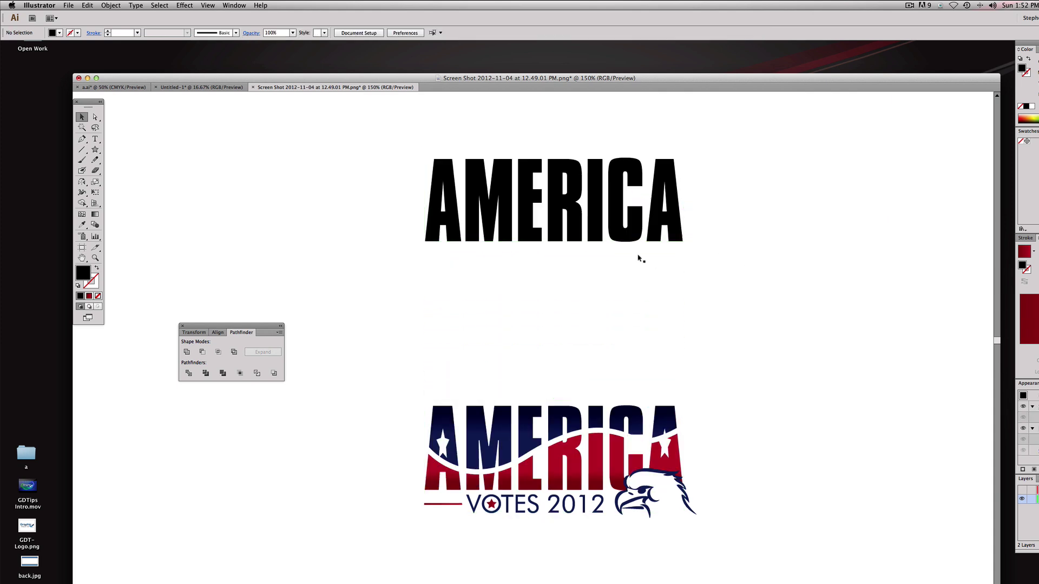
pyautogui.scroll(1, 542, 221)
pyautogui.click(441, 188)
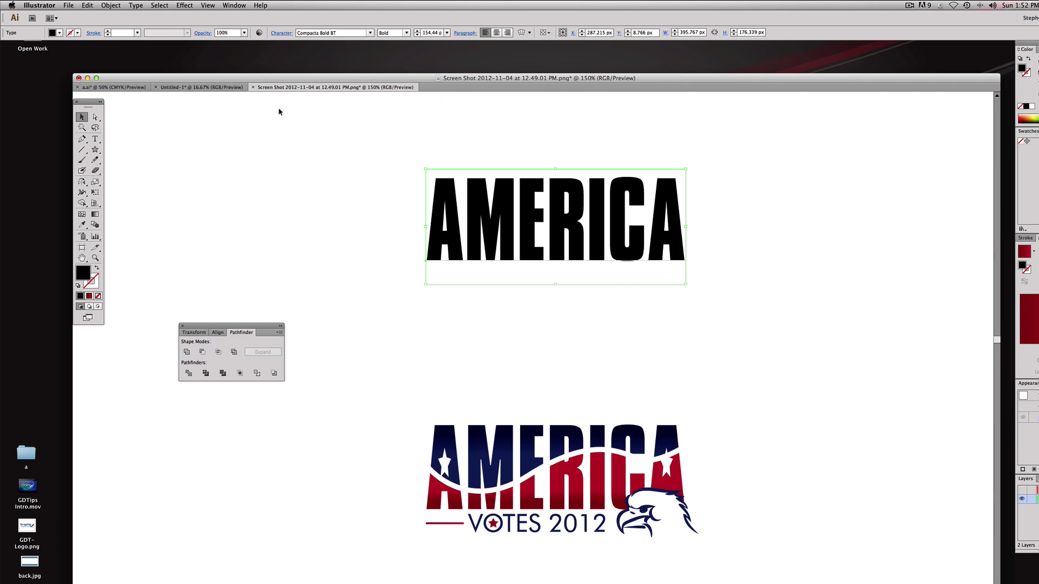
# Convert the AMERICA text into outlines with Type > Create Outlines
pyautogui.click(113, 6)
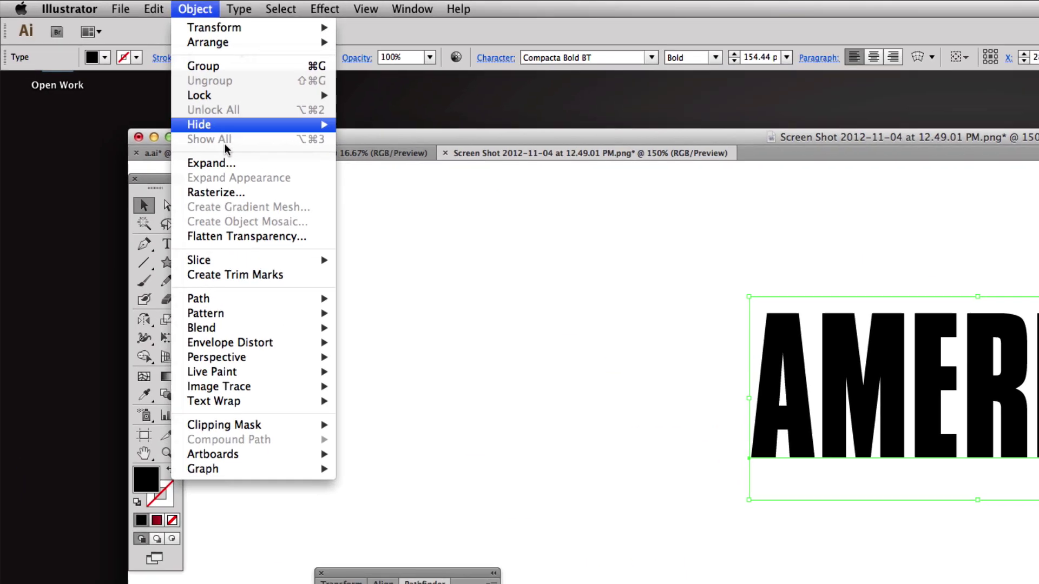
pyautogui.moveTo(130, 3)
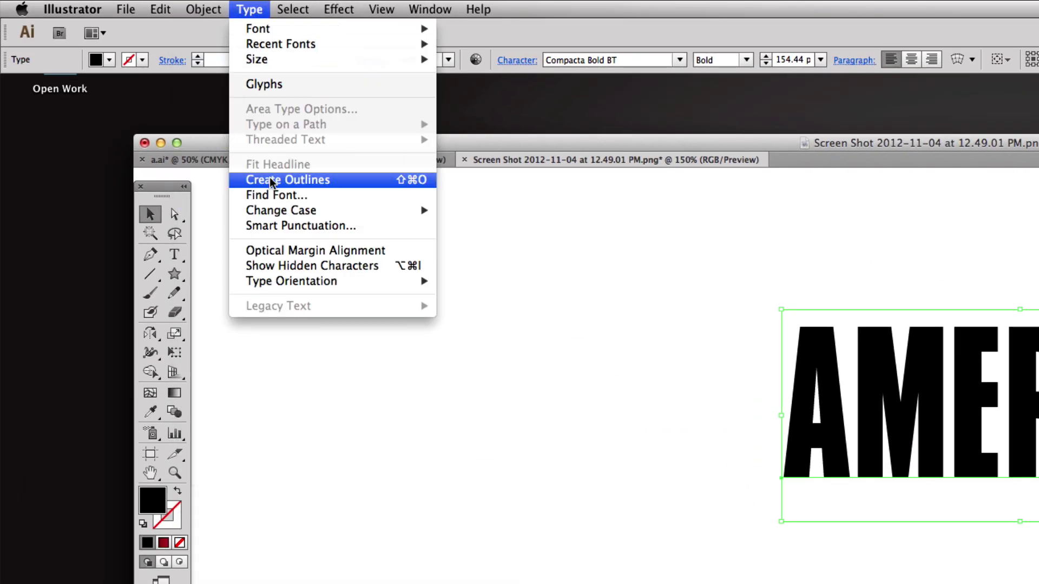
pyautogui.click(287, 180)
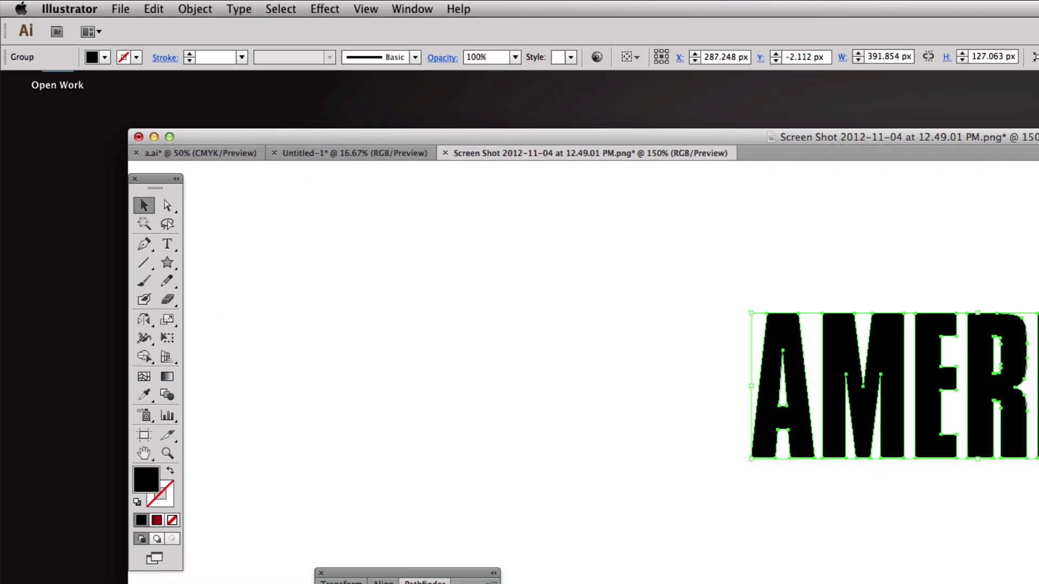
pyautogui.click(812, 237)
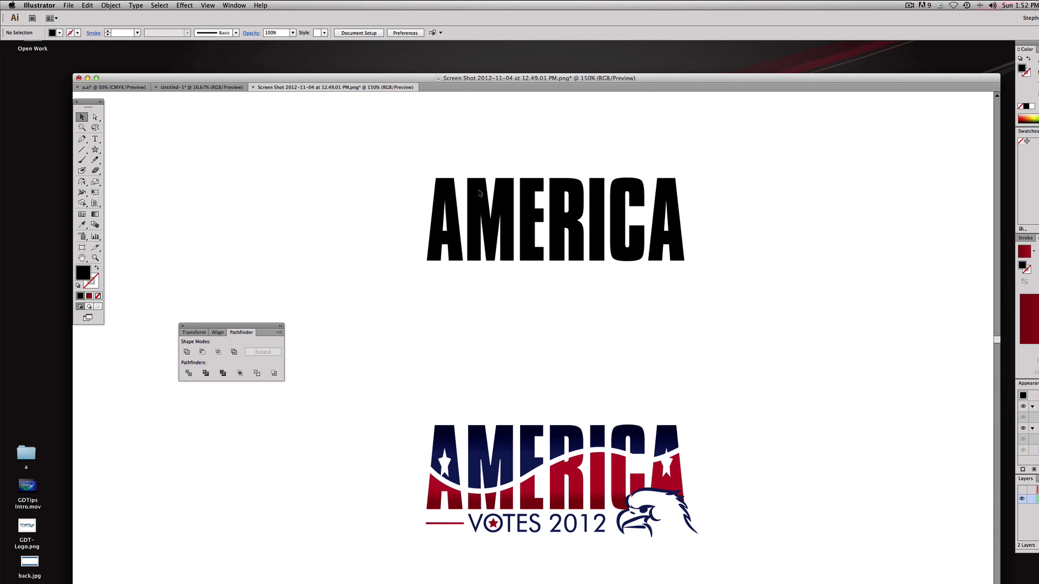
pyautogui.click(485, 212)
pyautogui.click(481, 154)
# Delete the inner counter path of the first A so it is solid
pyautogui.click(93, 121)
pyautogui.click(445, 204)
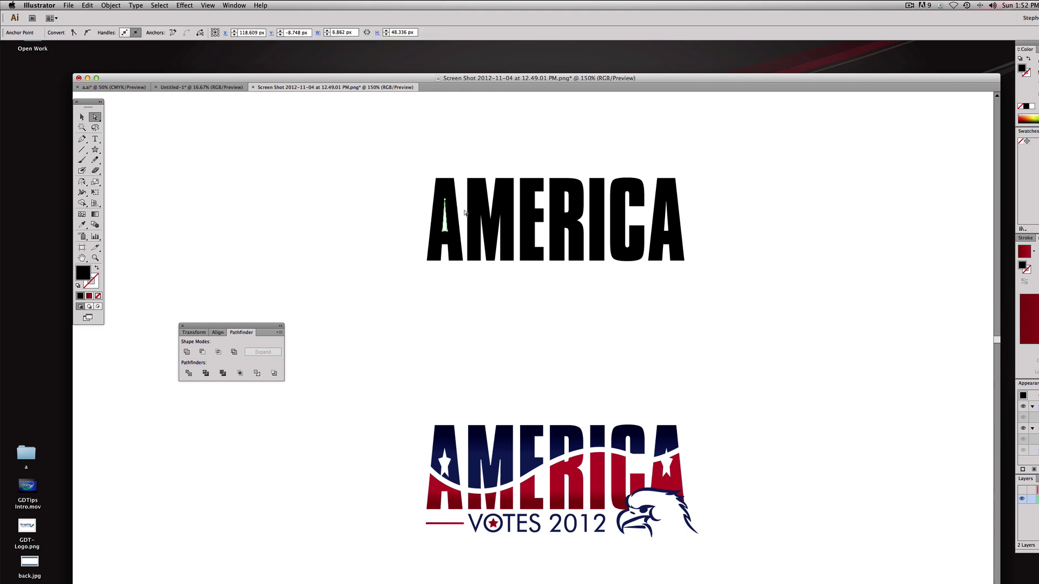
pyautogui.press('Delete')
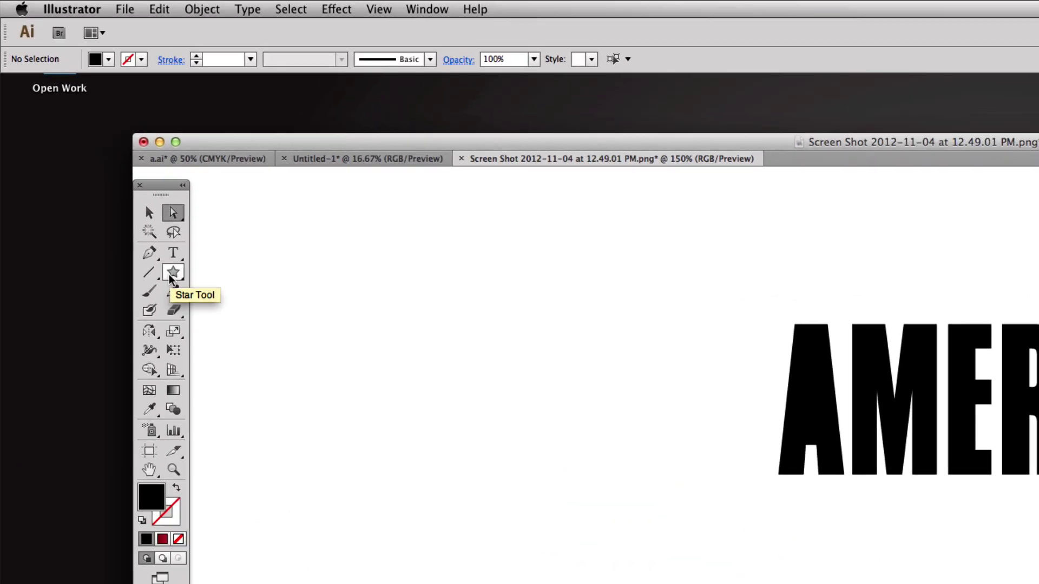
# Draw a white star with no stroke inside the first A
pyautogui.click(95, 150)
pyautogui.moveTo(804, 389); pyautogui.dragTo(820, 412)
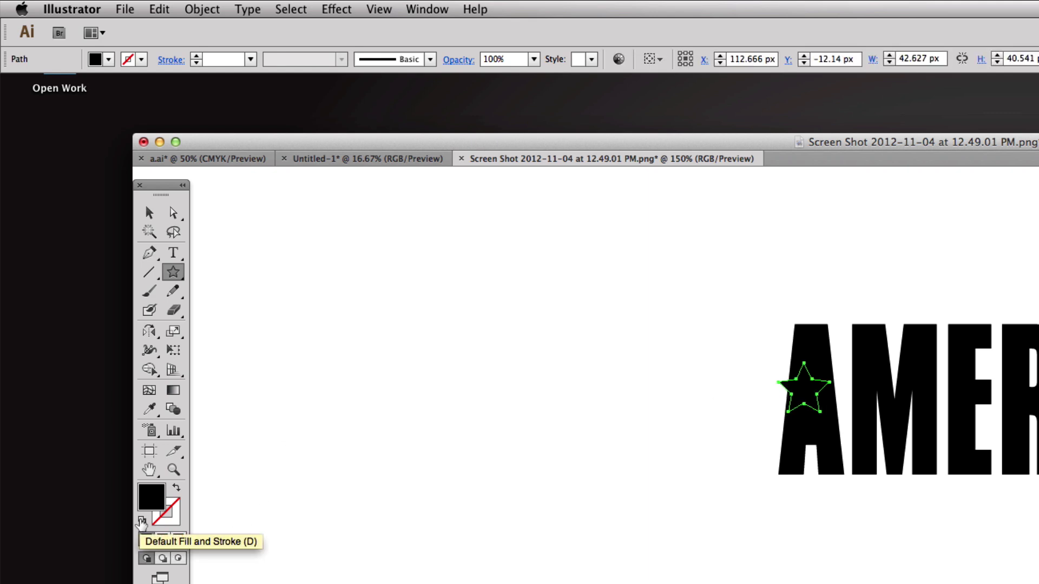
pyautogui.click(142, 521)
pyautogui.click(172, 518)
pyautogui.click(178, 539)
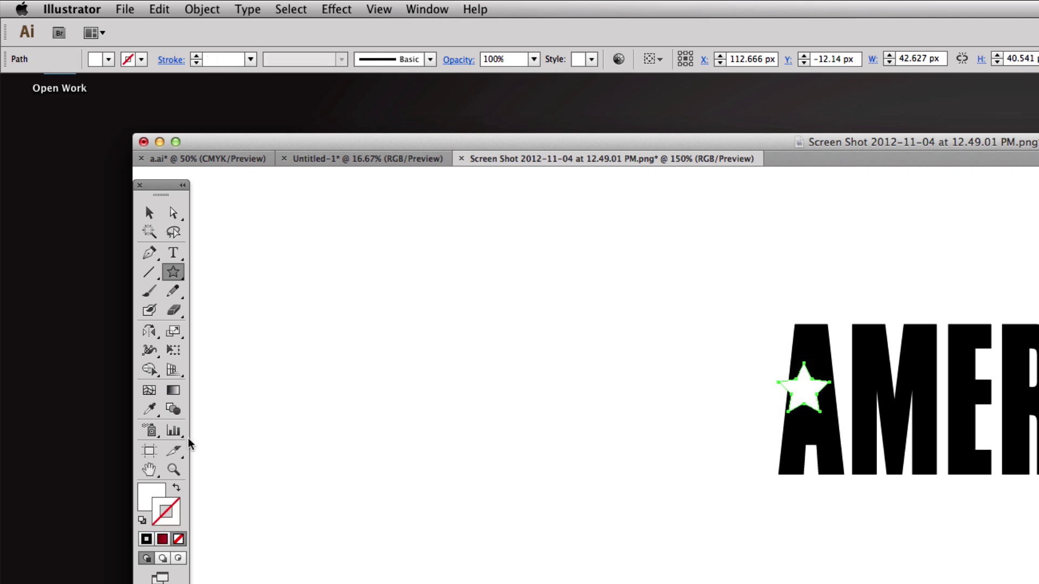
pyautogui.click(150, 213)
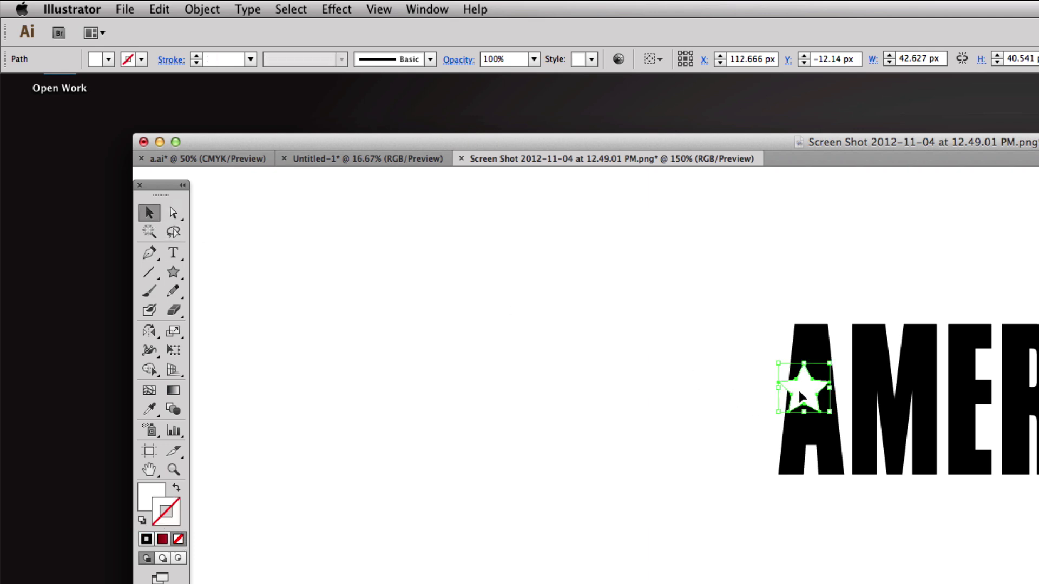
pyautogui.moveTo(792, 396); pyautogui.dragTo(818, 398)
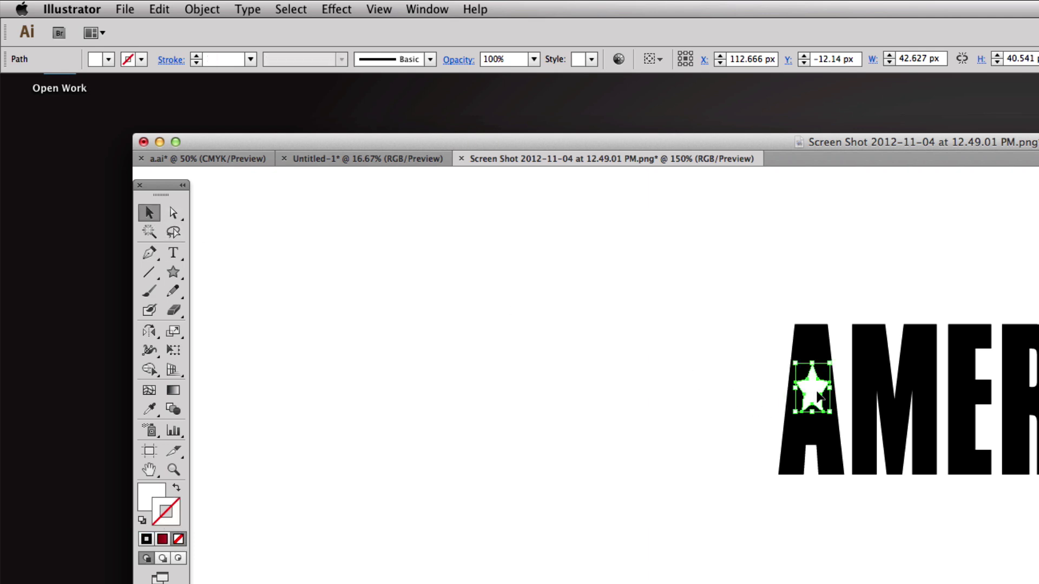
pyautogui.click(767, 386)
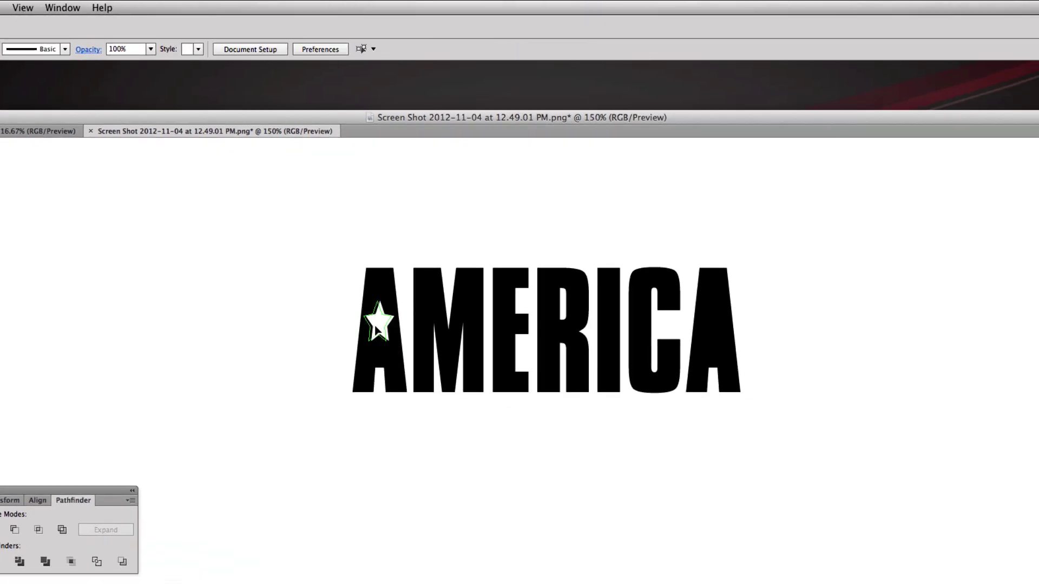
# Copy the star into the last A, raise the first star slightly, and select both
pyautogui.click(377, 327)
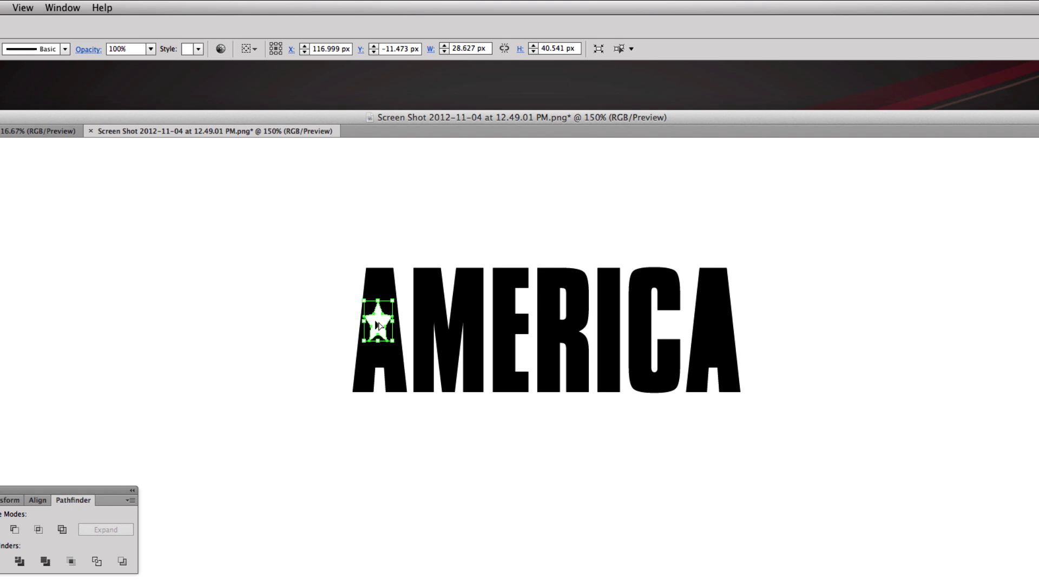
pyautogui.moveTo(379, 323); pyautogui.dragTo(714, 327)
pyautogui.click(743, 331)
pyautogui.moveTo(382, 333); pyautogui.dragTo(379, 316)
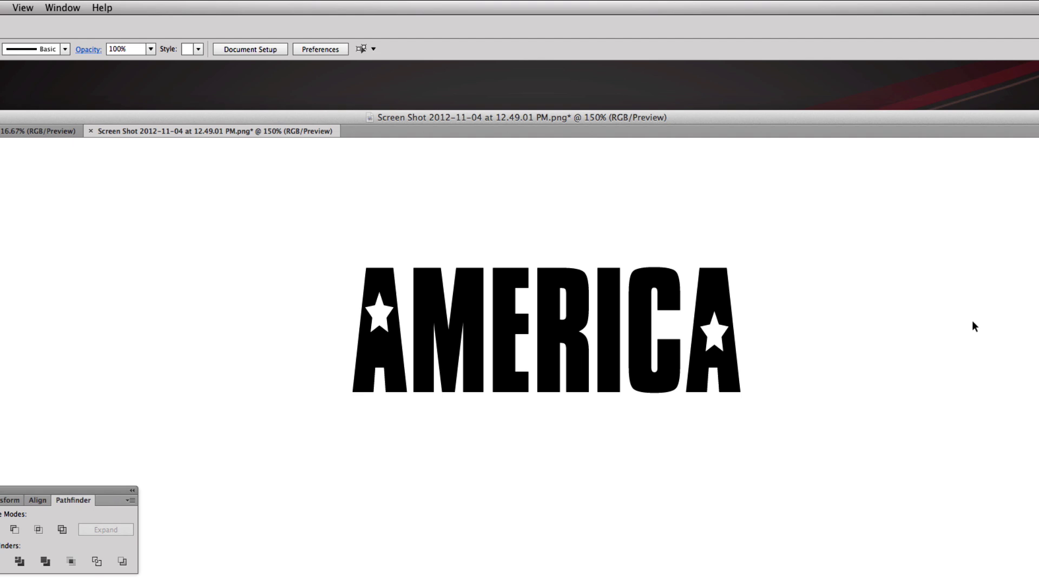
pyautogui.click(376, 324)
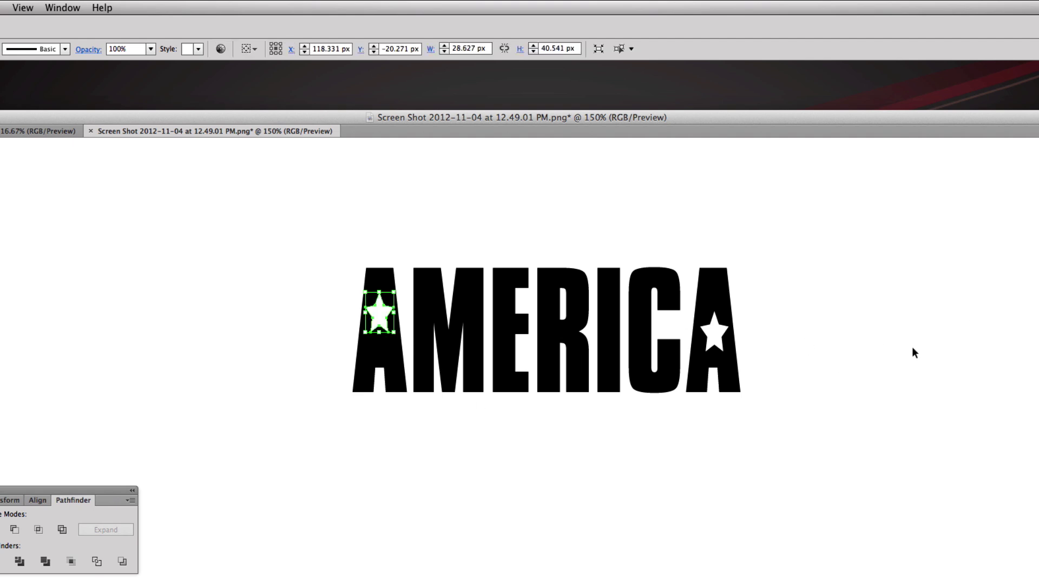
pyautogui.keyDown('shift'); pyautogui.click(703, 330); pyautogui.keyUp('shift')
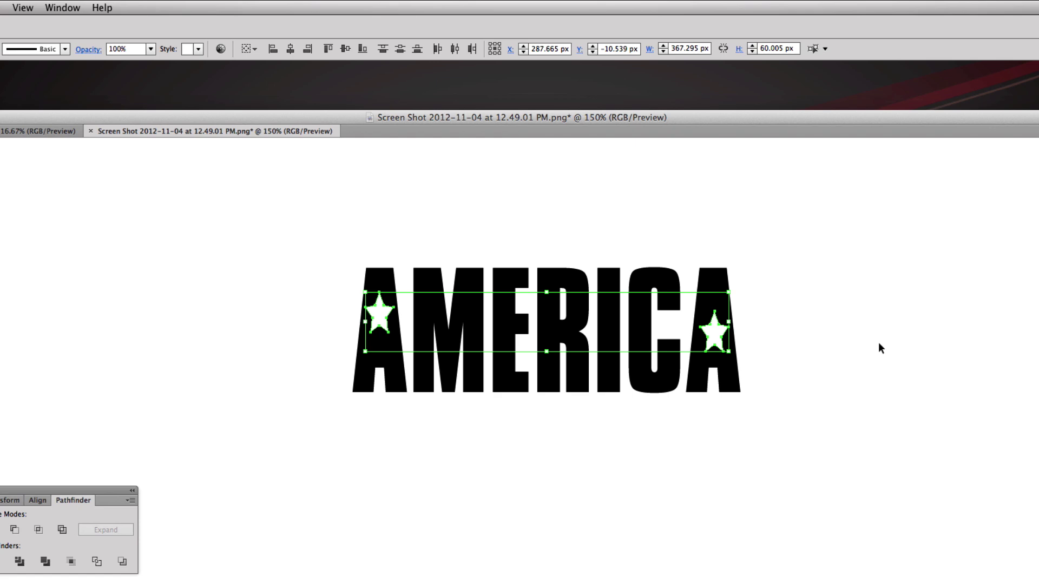
pyautogui.click(777, 344)
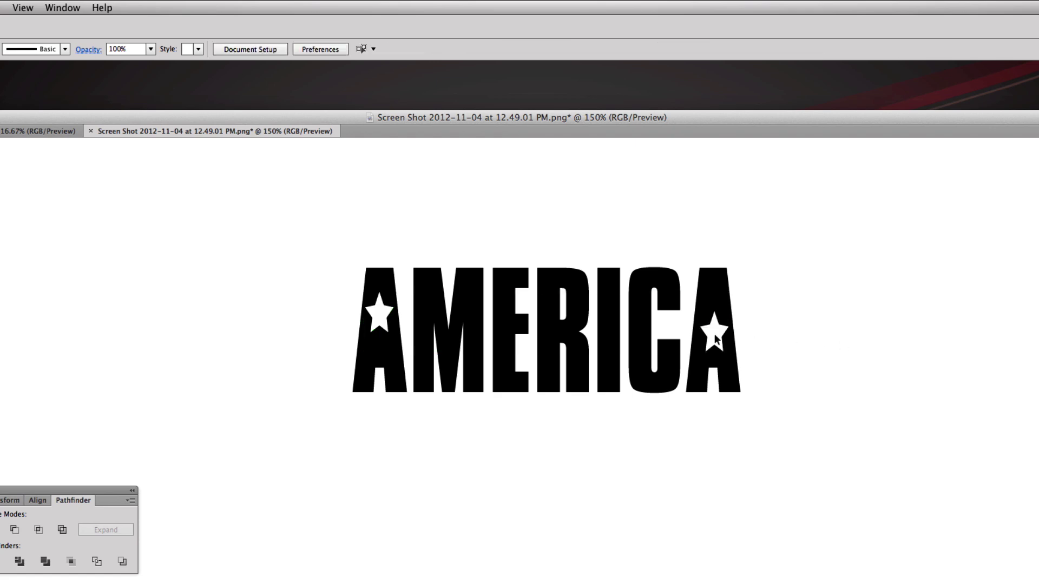
pyautogui.click(714, 334)
pyautogui.keyDown('shift'); pyautogui.click(379, 316); pyautogui.keyUp('shift')
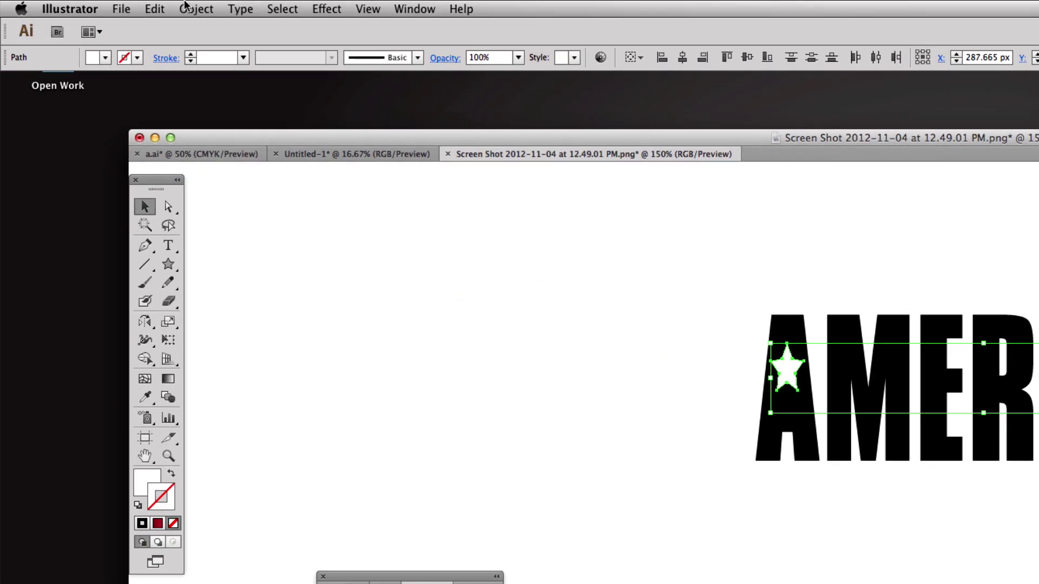
# Send the two stars to the back with Object > Arrange > Send to Back
pyautogui.click(197, 8)
pyautogui.moveTo(209, 43)
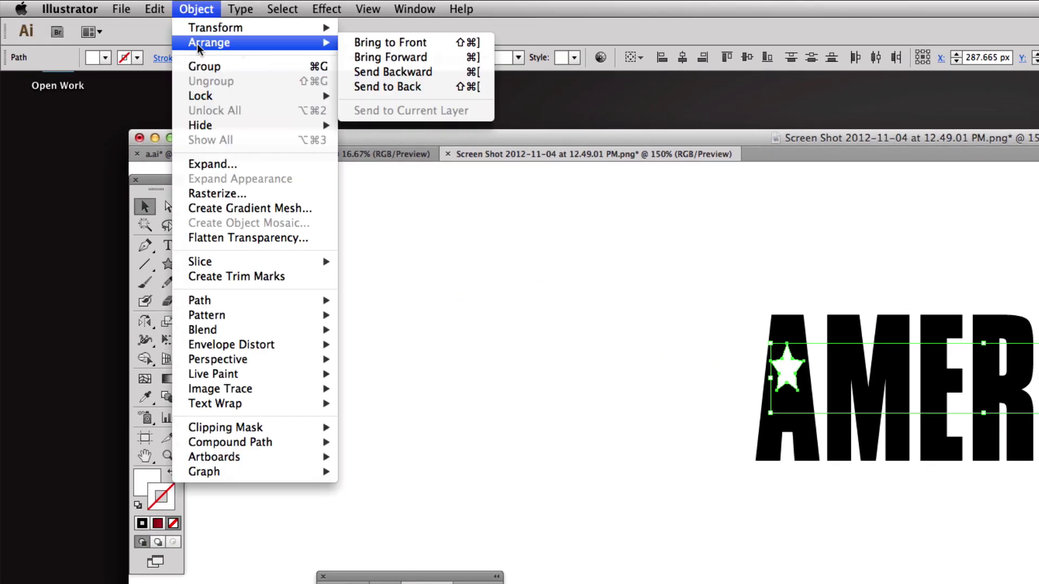
pyautogui.click(402, 87)
pyautogui.click(674, 348)
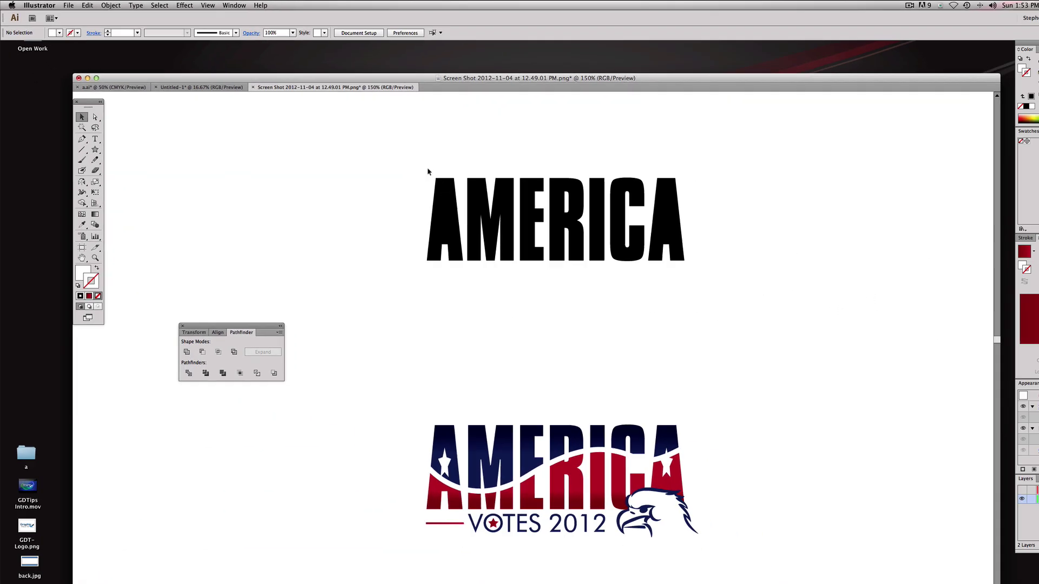
# Cut the star out of the first A using Pathfinder Minus Back
pyautogui.click(94, 118)
pyautogui.moveTo(412, 170); pyautogui.dragTo(465, 284)
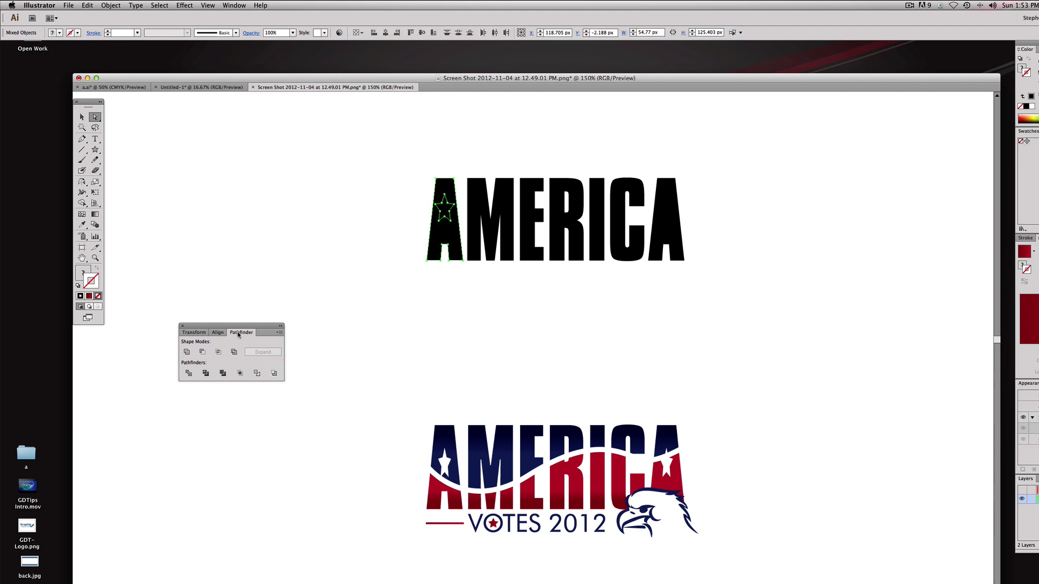
pyautogui.click(234, 5)
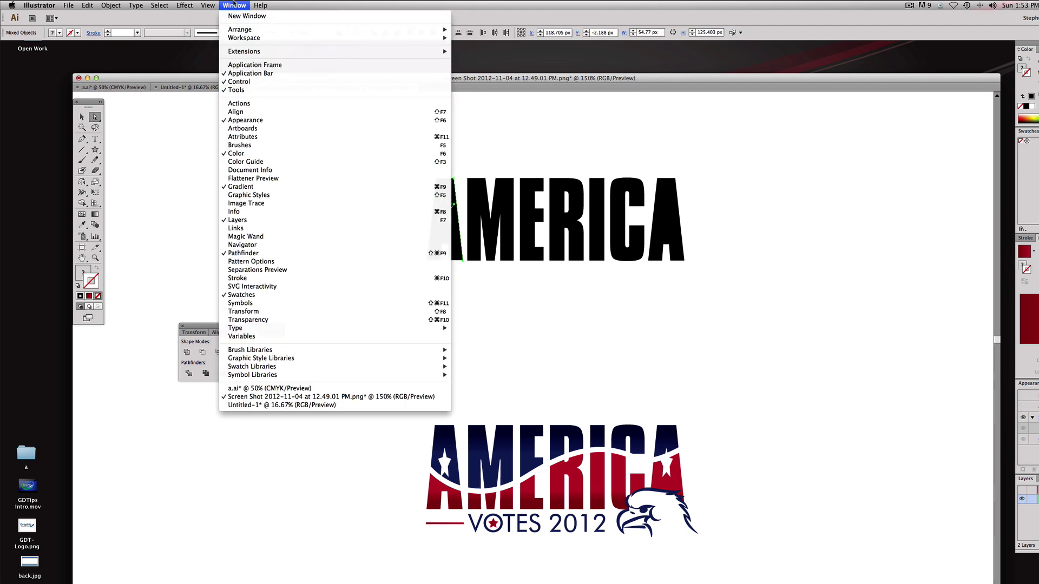
pyautogui.click(264, 254)
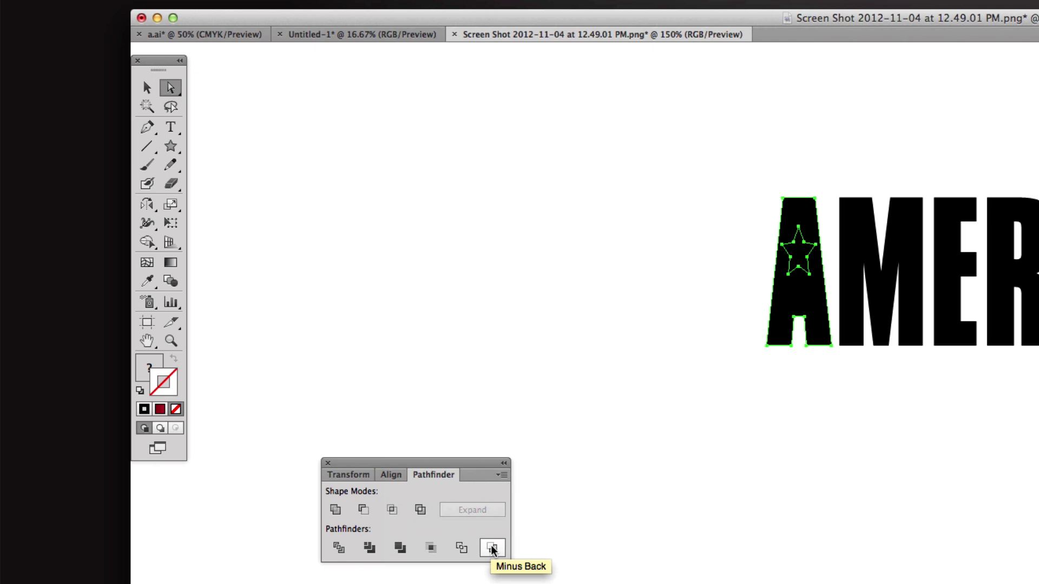
pyautogui.click(493, 550)
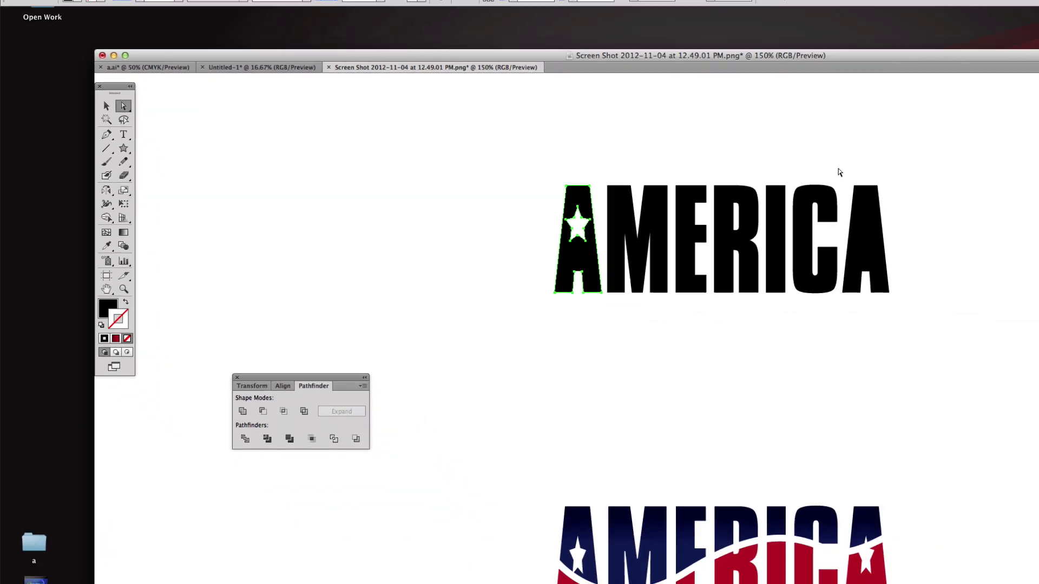
# Cut the star out of the last A with Minus Back, undoing a stray move
pyautogui.moveTo(646, 164); pyautogui.dragTo(697, 284)
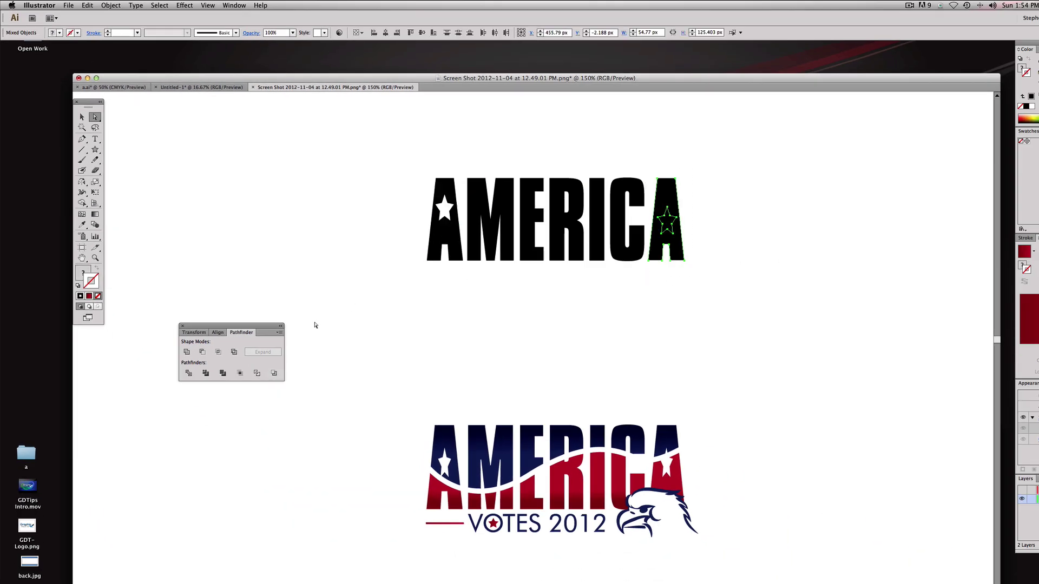
pyautogui.click(274, 372)
pyautogui.click(444, 291)
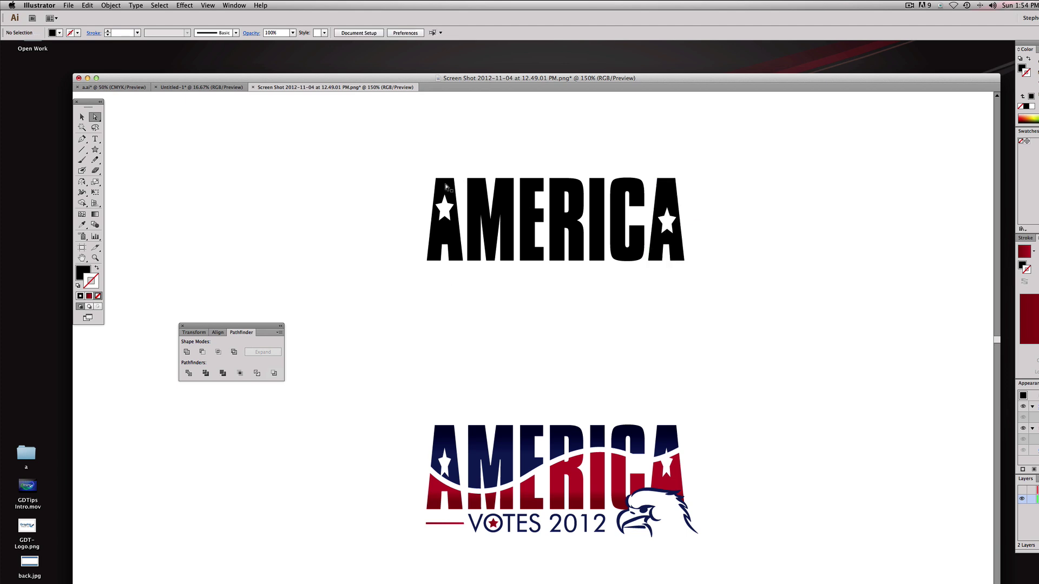
pyautogui.moveTo(438, 184); pyautogui.dragTo(358, 183)
pyautogui.press('super+z')
pyautogui.click(411, 164)
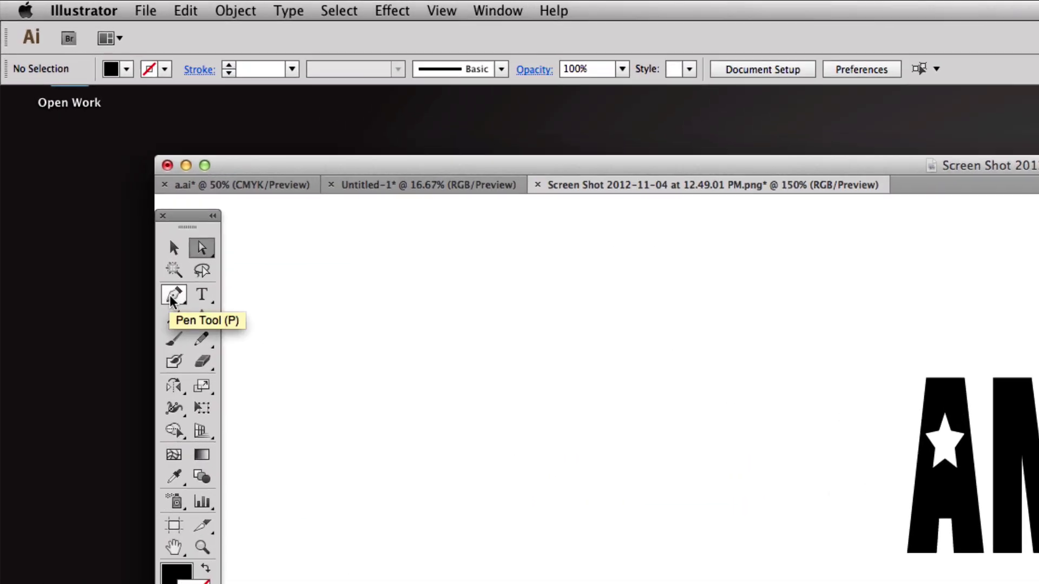
# Pen a curved wave path from left of AMERICA up past the last A, with fill None
pyautogui.click(172, 296)
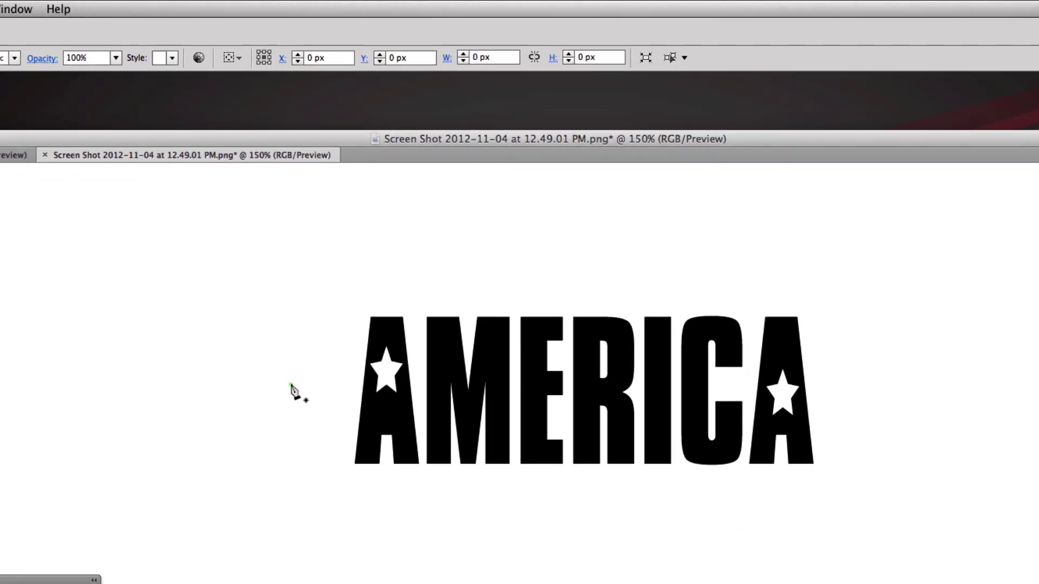
pyautogui.click(830, 457)
pyautogui.moveTo(1016, 507); pyautogui.dragTo(1038, 477)
pyautogui.moveTo(508, 395); pyautogui.dragTo(518, 390)
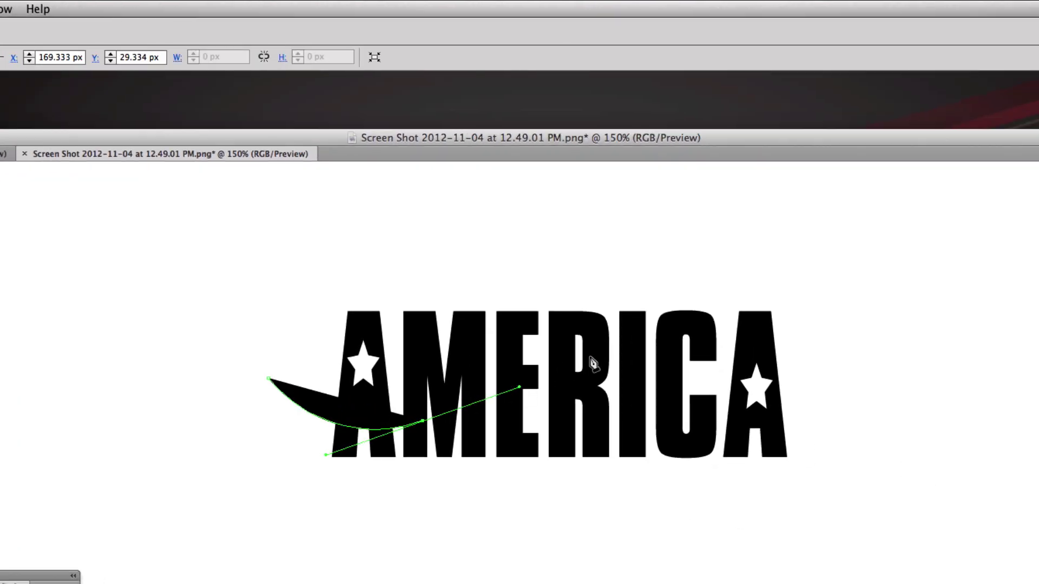
pyautogui.moveTo(626, 339); pyautogui.dragTo(705, 356)
pyautogui.moveTo(765, 345); pyautogui.dragTo(833, 318)
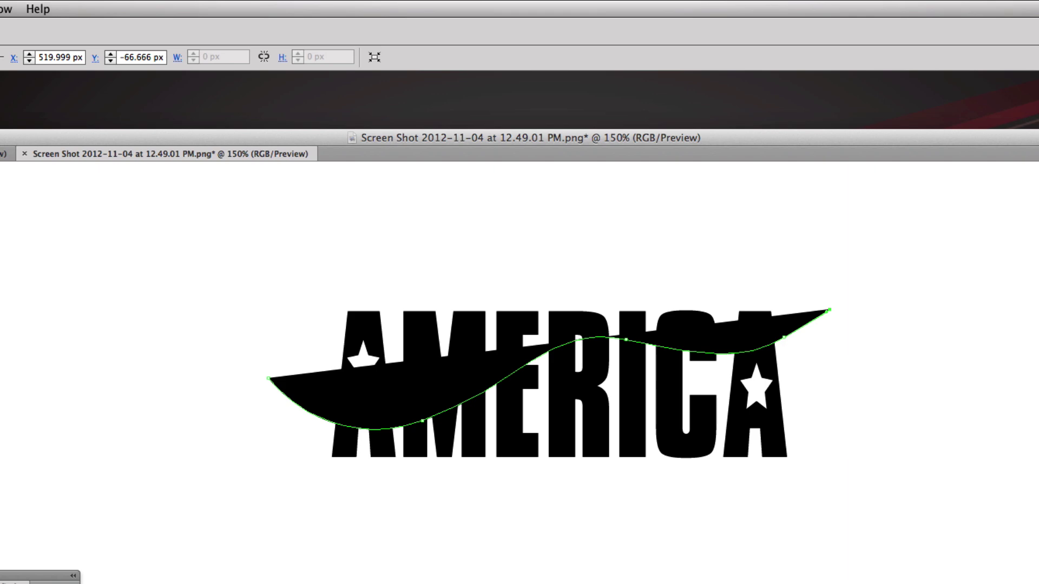
pyautogui.press('/')
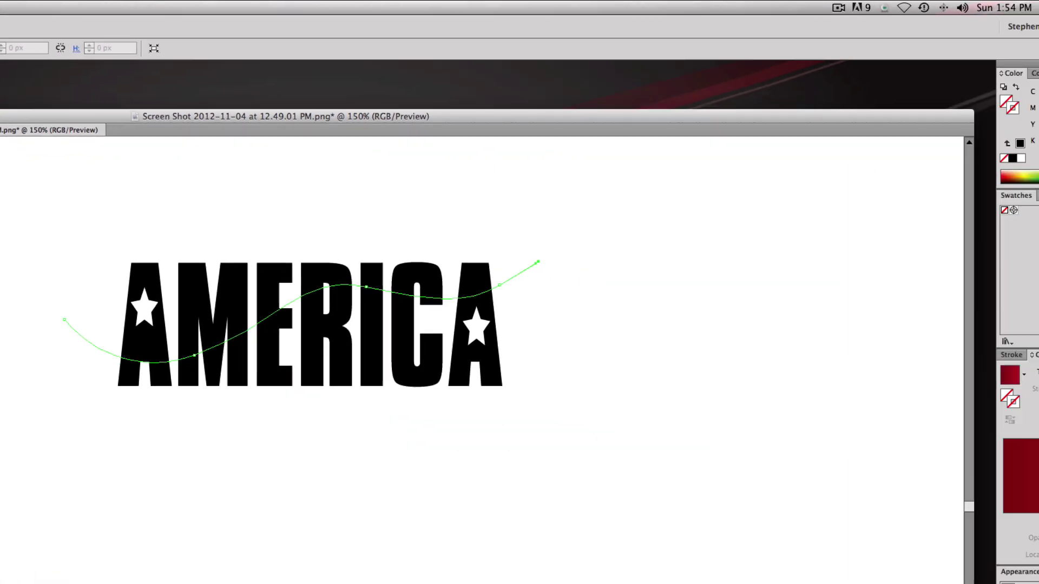
# Give the wave a white stroke of 10 pt weight
pyautogui.click(914, 150)
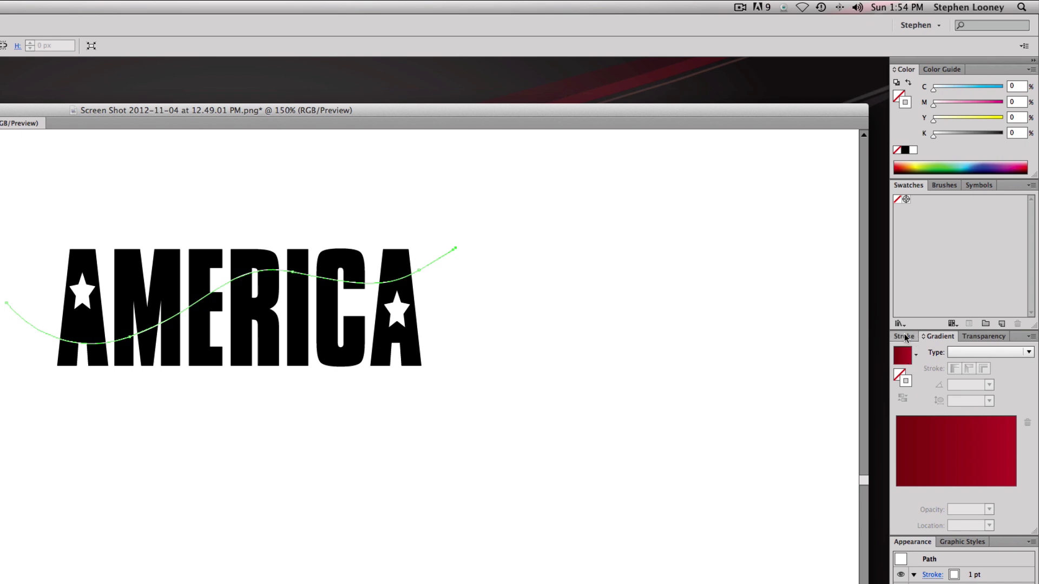
pyautogui.click(903, 336)
pyautogui.click(940, 350)
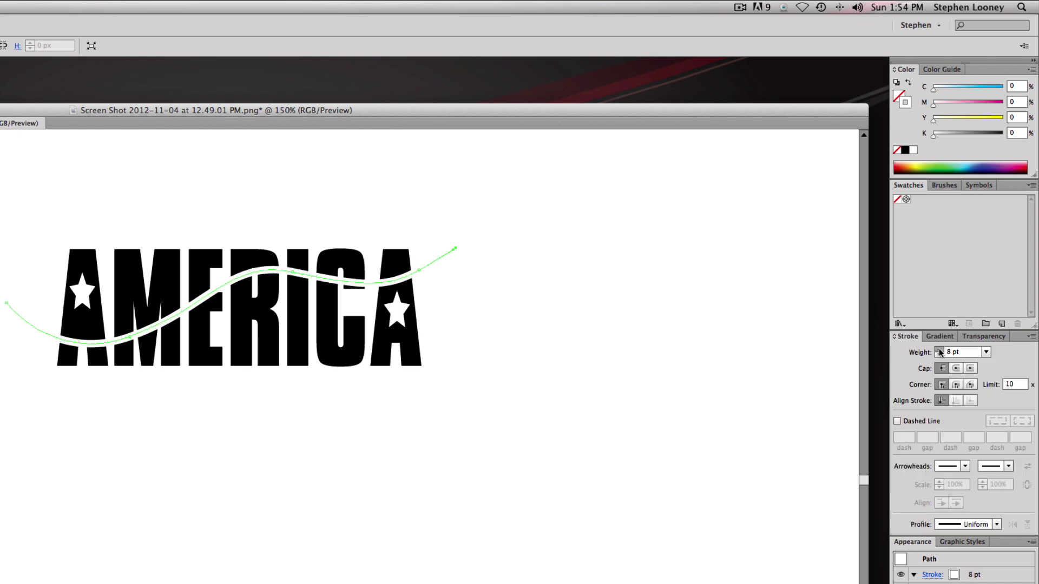
pyautogui.click(939, 355)
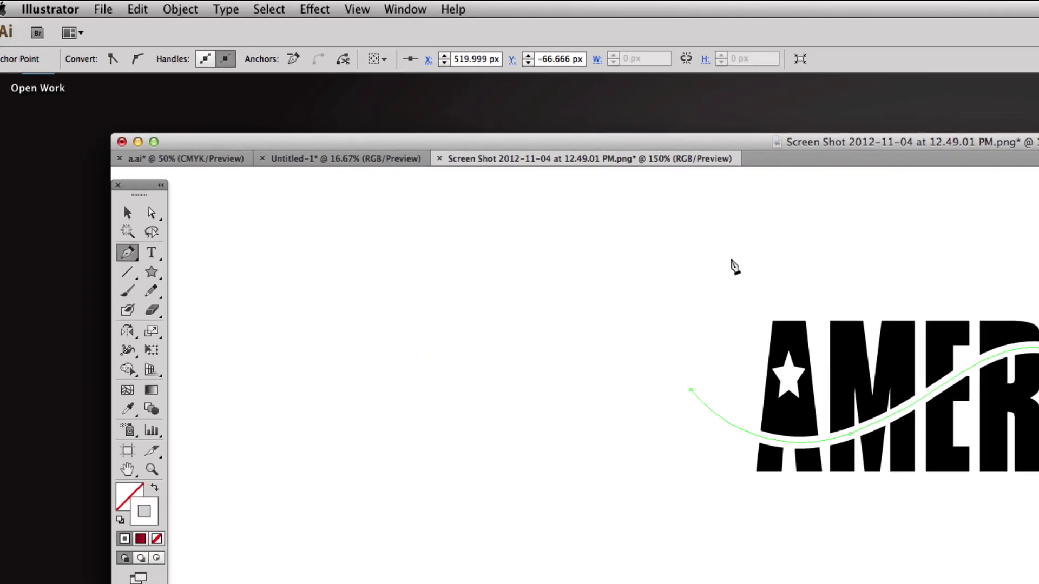
# Convert the wave's stroke to a filled shape with Object > Path > Outline Stroke
pyautogui.click(181, 9)
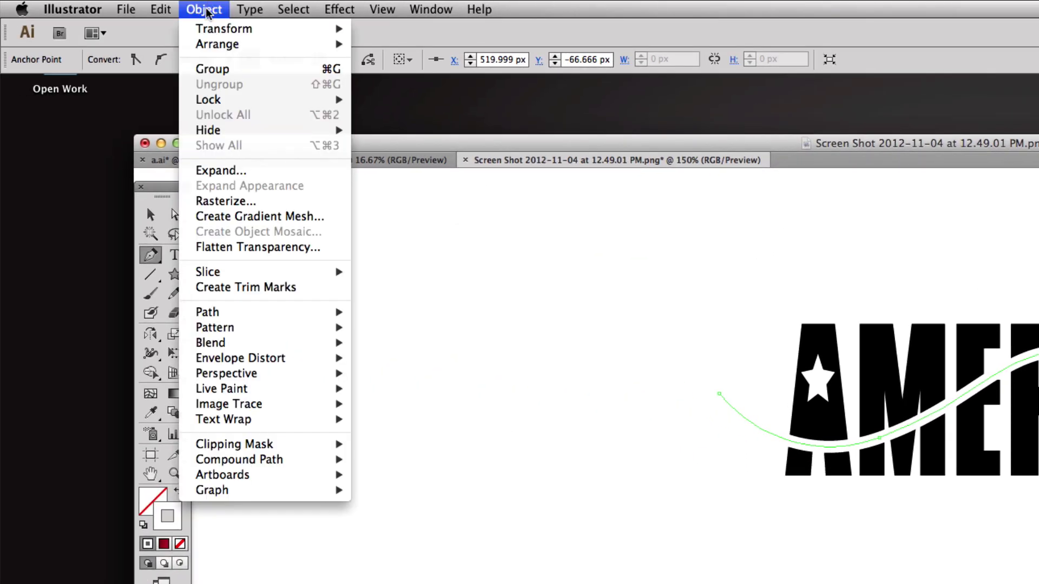
pyautogui.moveTo(232, 313)
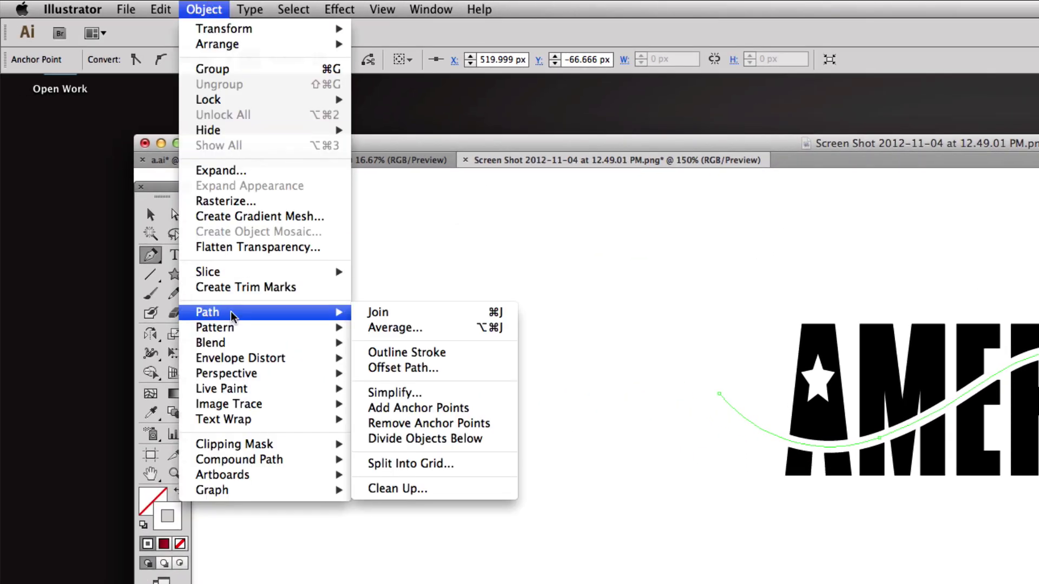
pyautogui.click(443, 353)
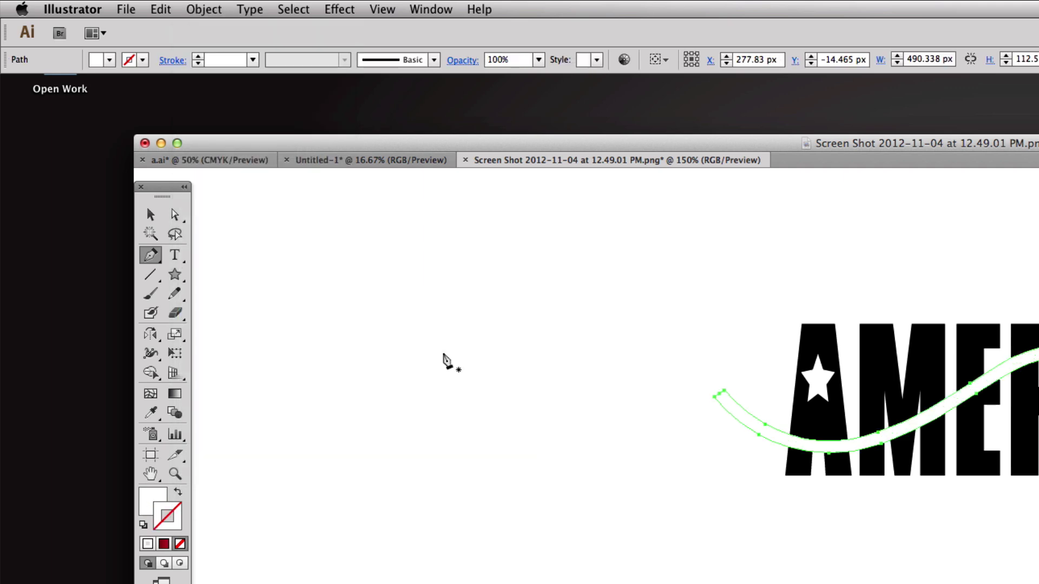
# Select the AMERICA letters with the white wave and apply Pathfinder Divide to split them
pyautogui.click(151, 215)
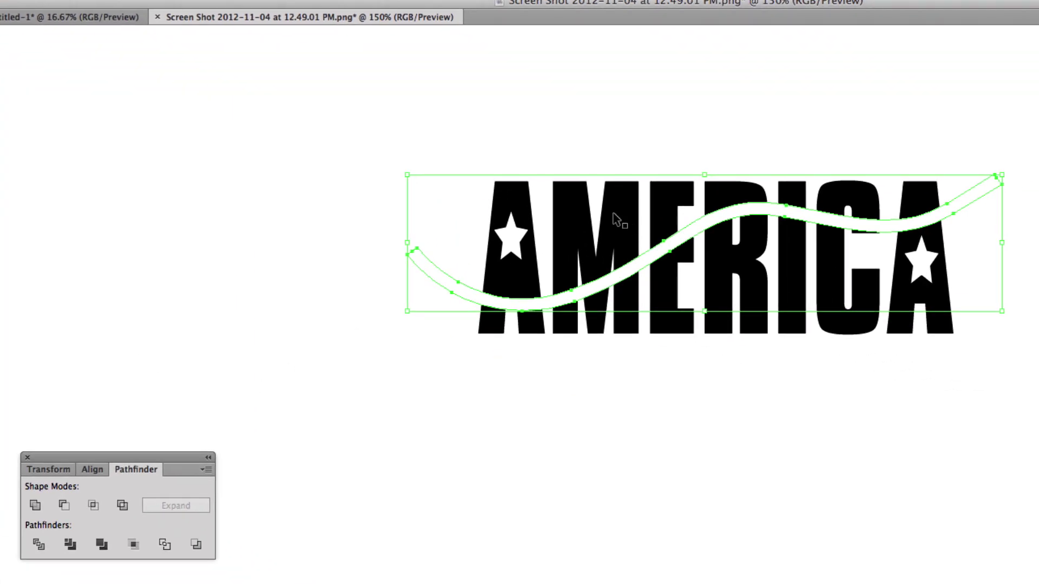
pyautogui.moveTo(642, 199); pyautogui.dragTo(633, 128)
pyautogui.press('super+z')
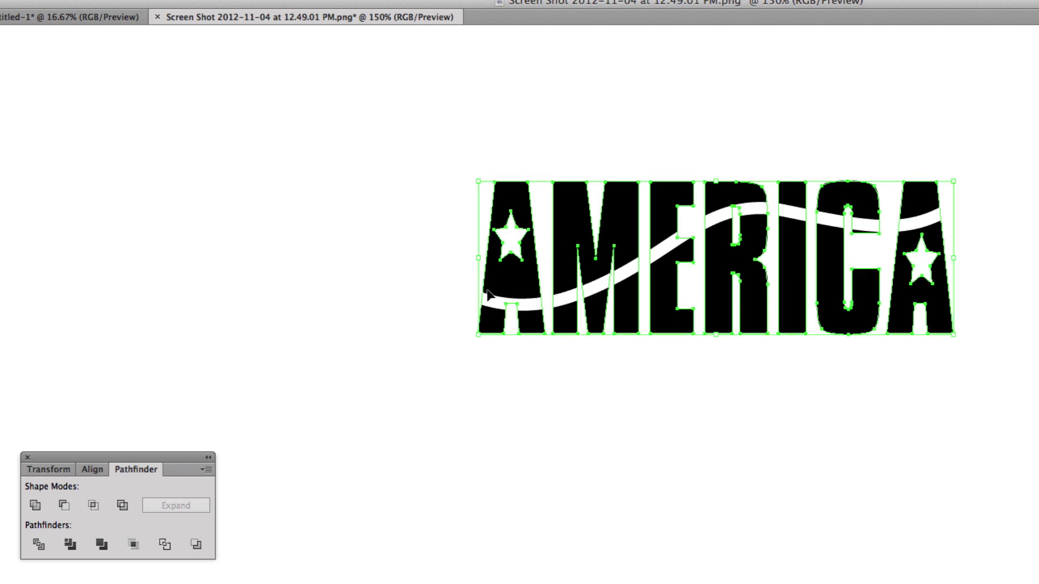
pyautogui.keyDown('shift'); pyautogui.click(459, 288); pyautogui.keyUp('shift')
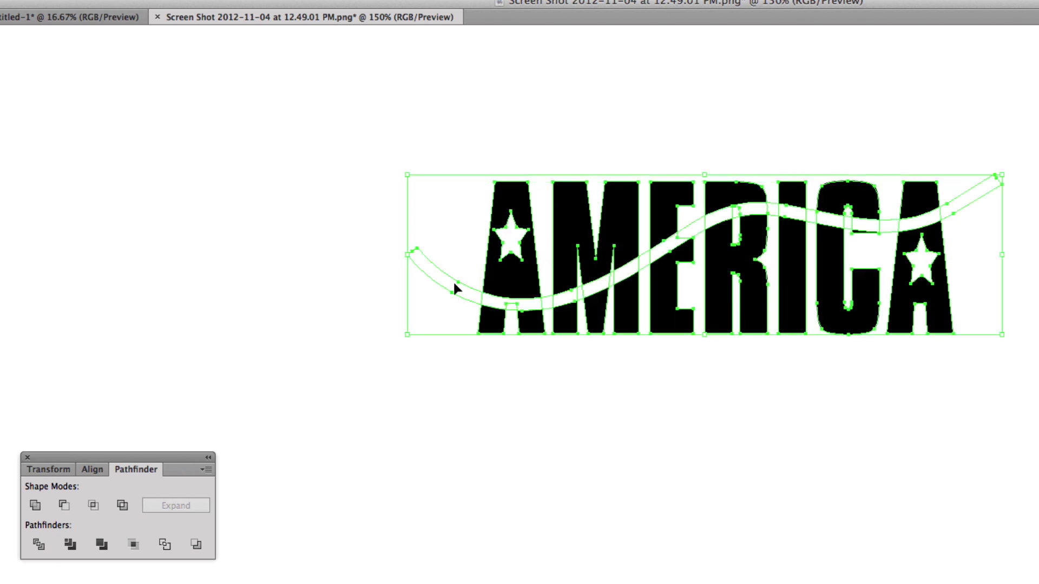
pyautogui.click(69, 544)
pyautogui.click(396, 385)
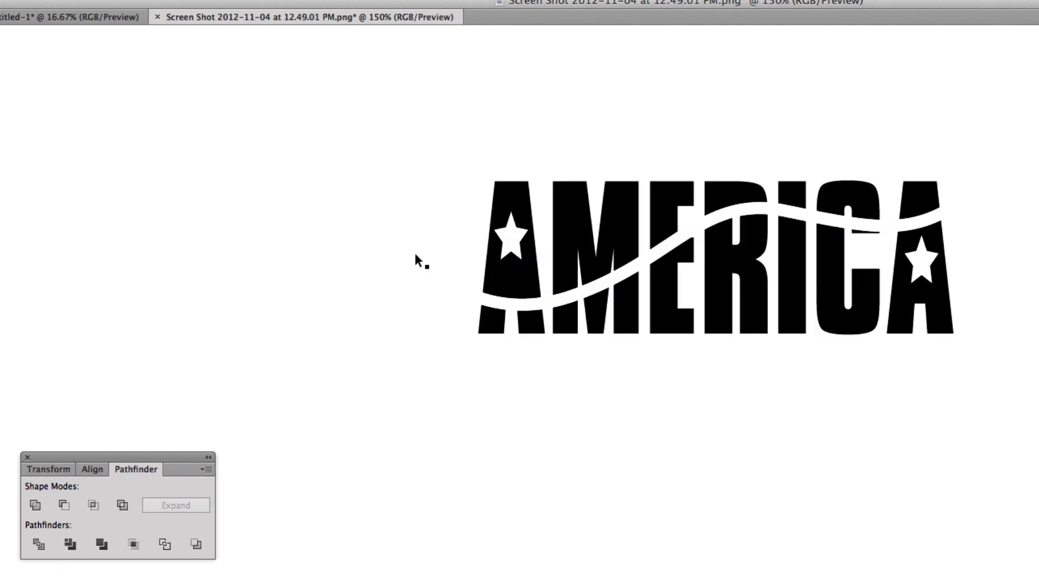
pyautogui.click(512, 200)
pyautogui.click(465, 185)
pyautogui.click(463, 296)
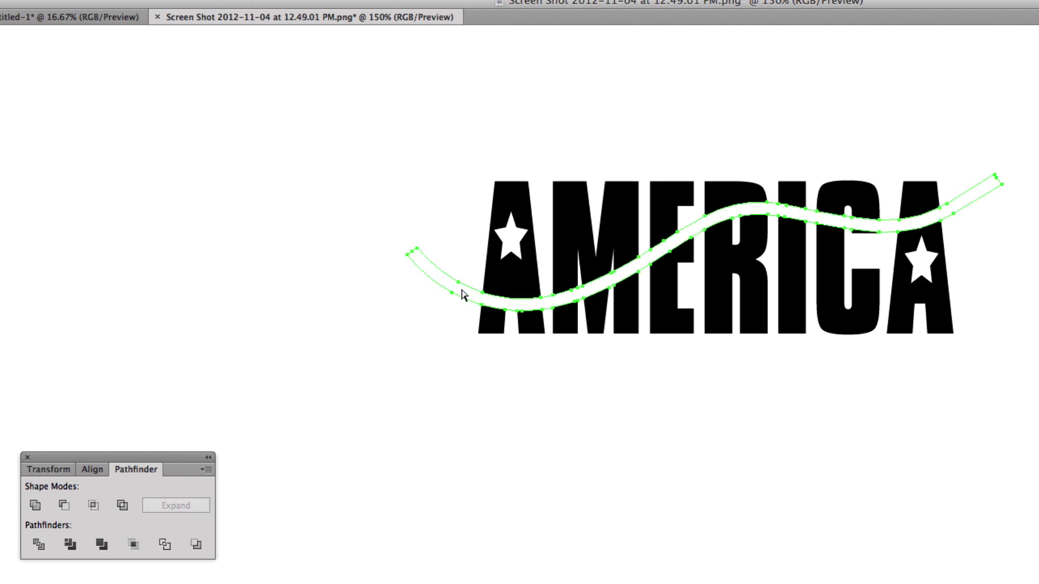
pyautogui.press('super+shift+a')
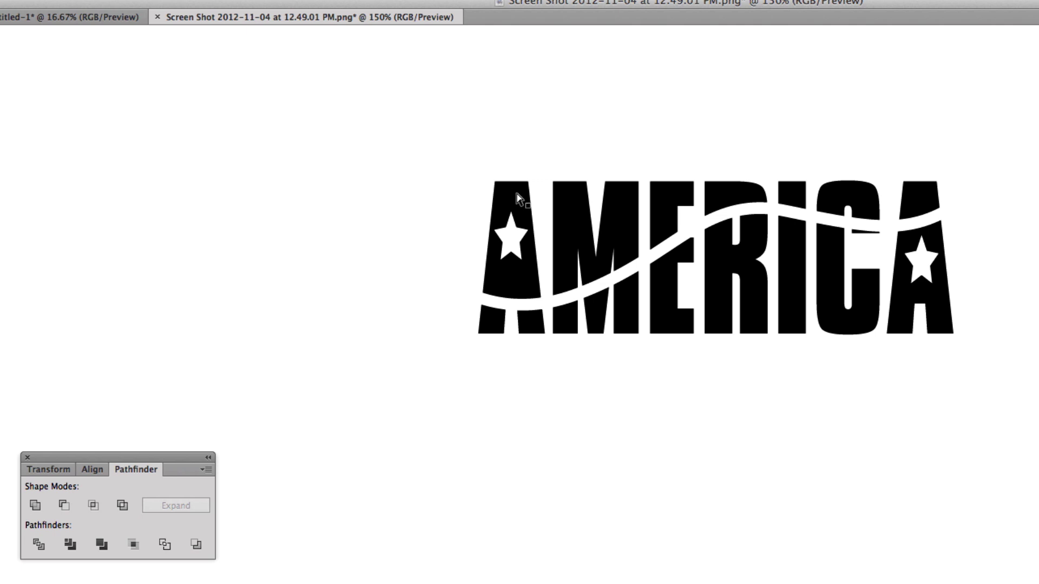
# Colour the upper letter pieces with the navy sampled from the reference logo
pyautogui.moveTo(522, 206); pyautogui.dragTo(560, 222)
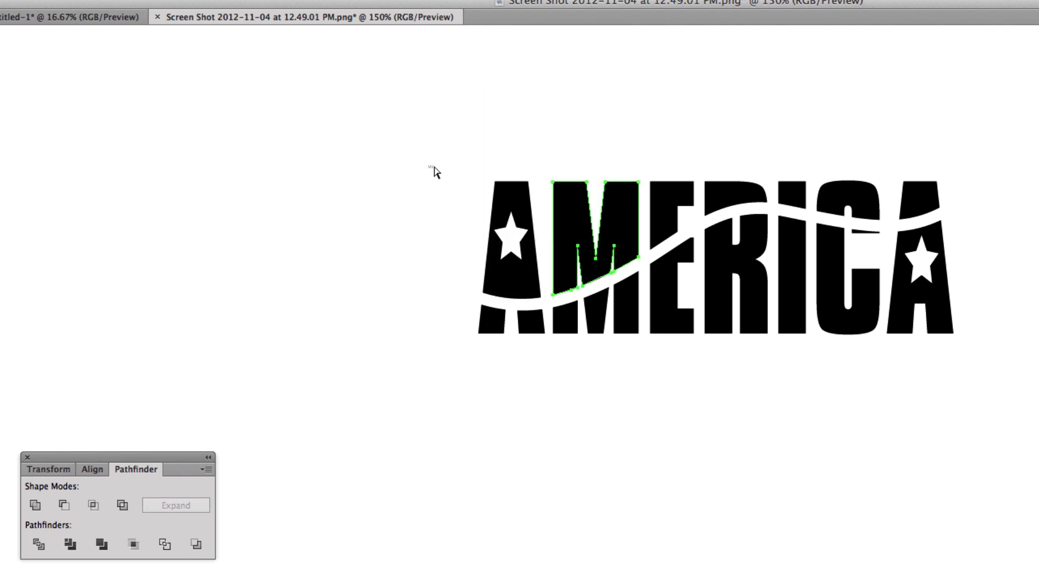
pyautogui.moveTo(429, 167); pyautogui.dragTo(967, 194)
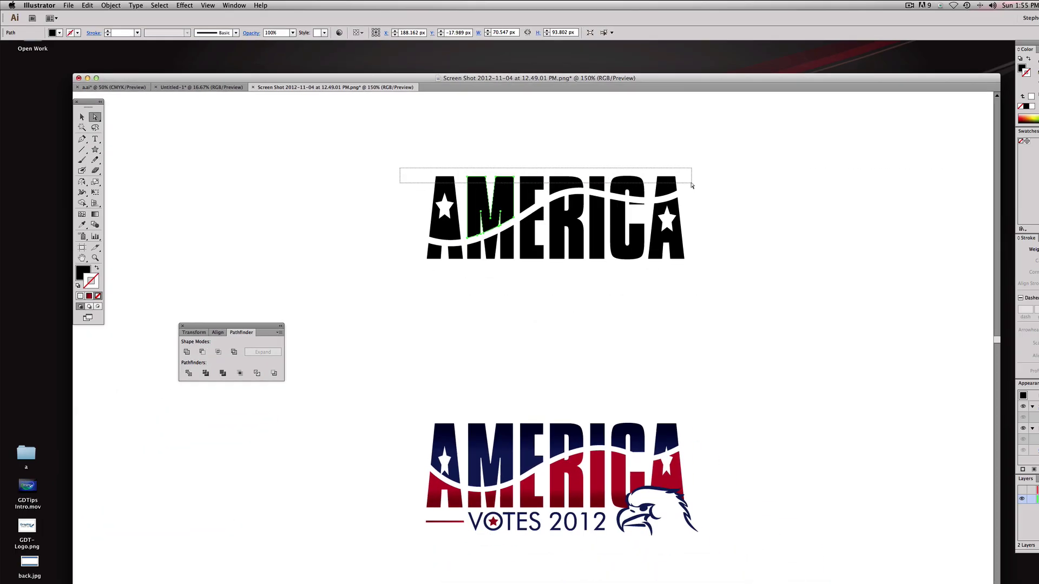
pyautogui.moveTo(692, 185); pyautogui.dragTo(692, 186)
pyautogui.click(83, 226)
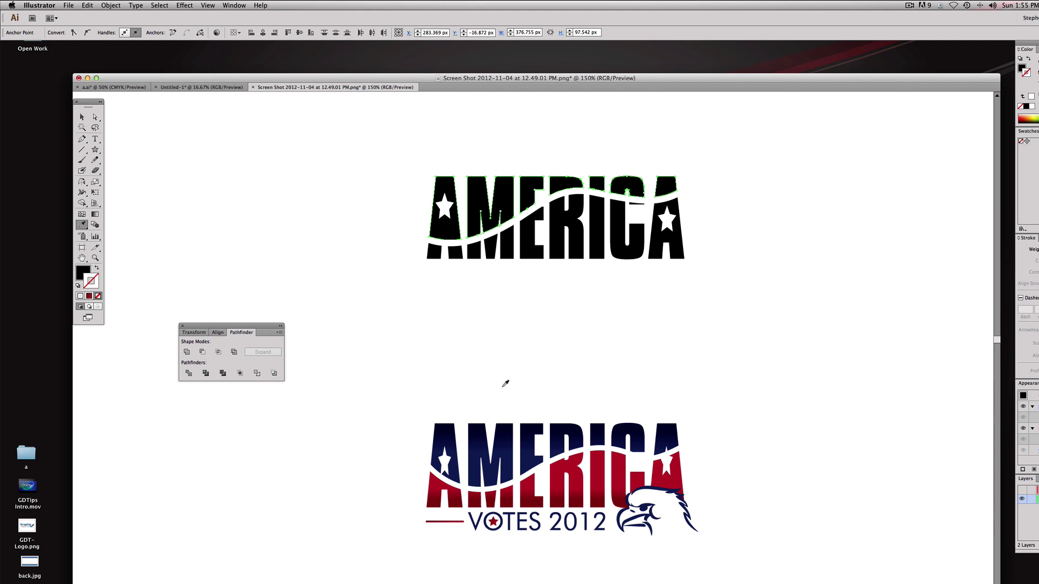
pyautogui.click(503, 435)
pyautogui.press('super+z')
pyautogui.press('a')
pyautogui.moveTo(396, 152); pyautogui.dragTo(748, 184)
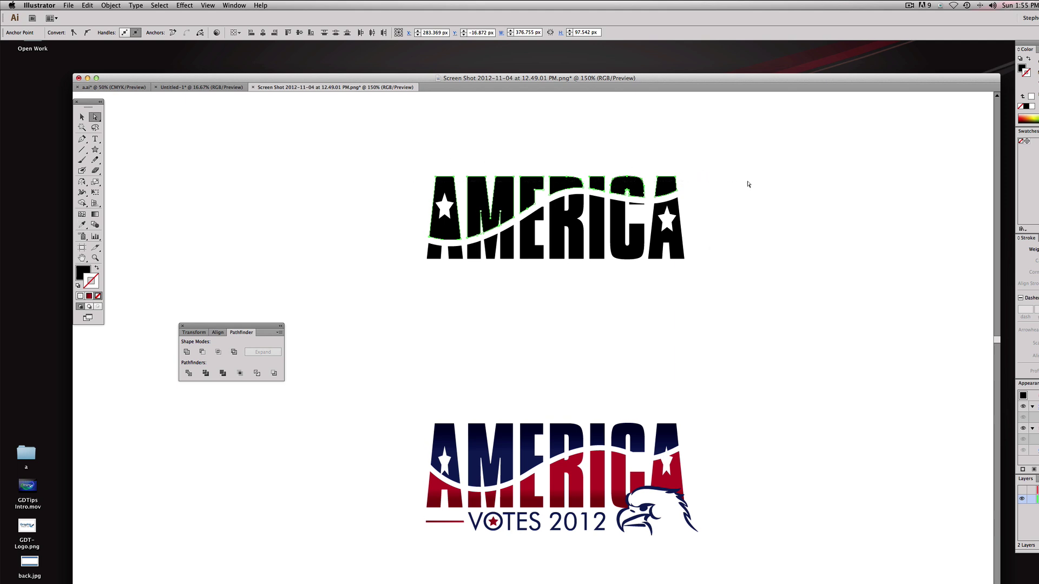
pyautogui.click(81, 226)
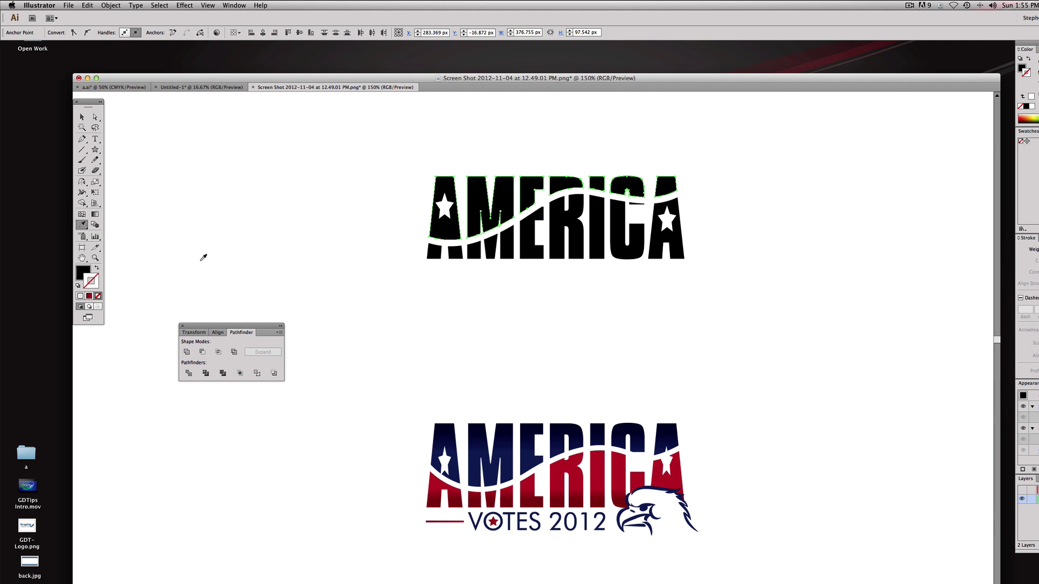
pyautogui.click(478, 432)
# Colour the lower letter pieces with the reference logo's red
pyautogui.press('a')
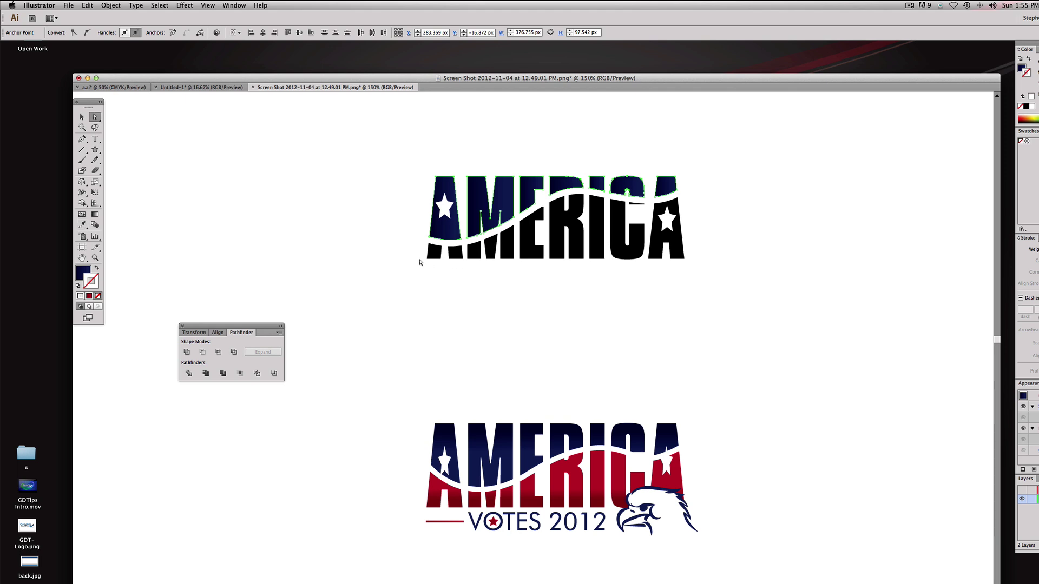
pyautogui.moveTo(406, 250); pyautogui.dragTo(758, 275)
pyautogui.click(81, 226)
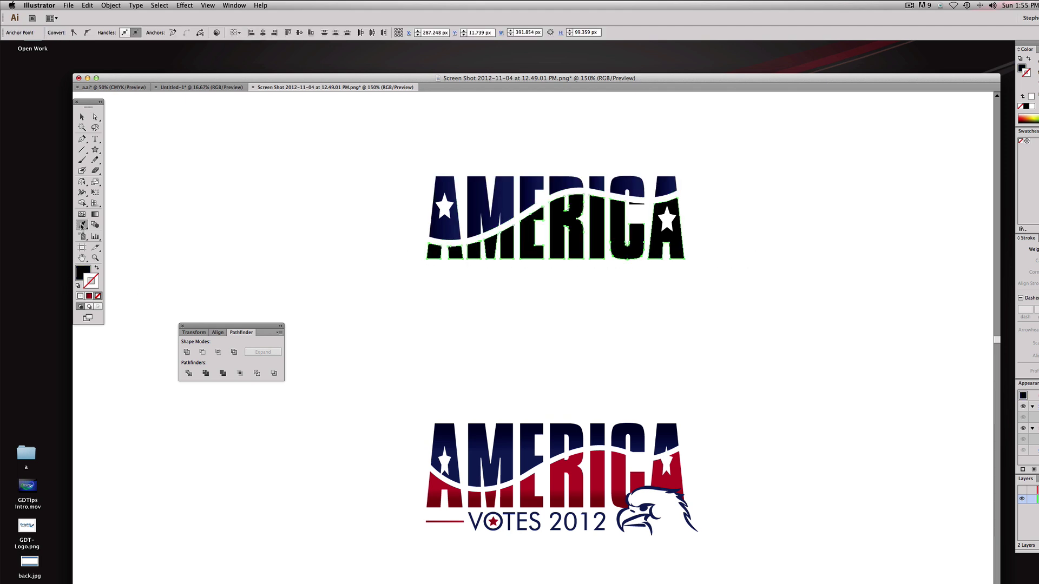
pyautogui.click(433, 488)
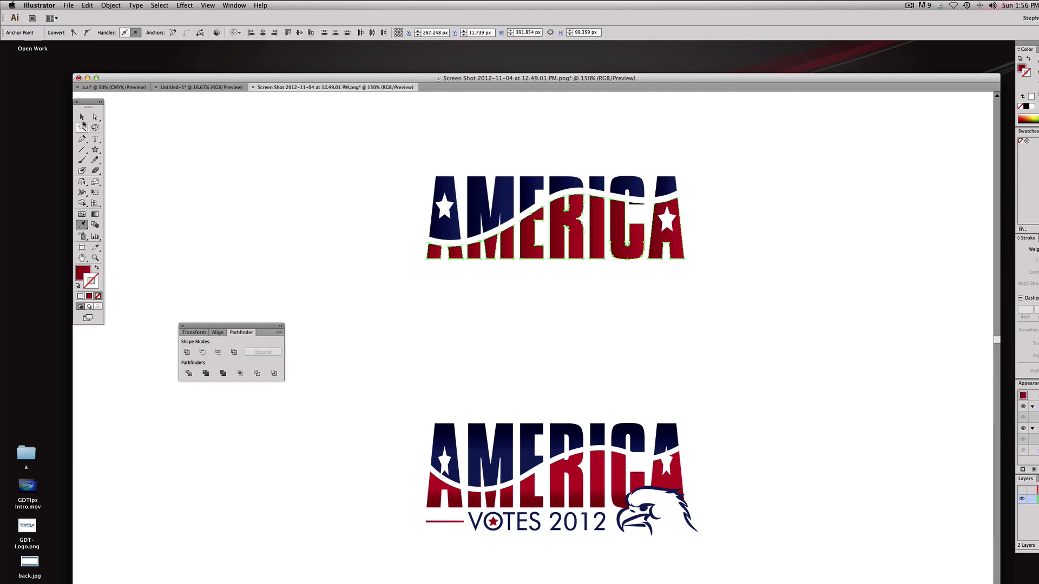
pyautogui.click(82, 118)
pyautogui.click(316, 188)
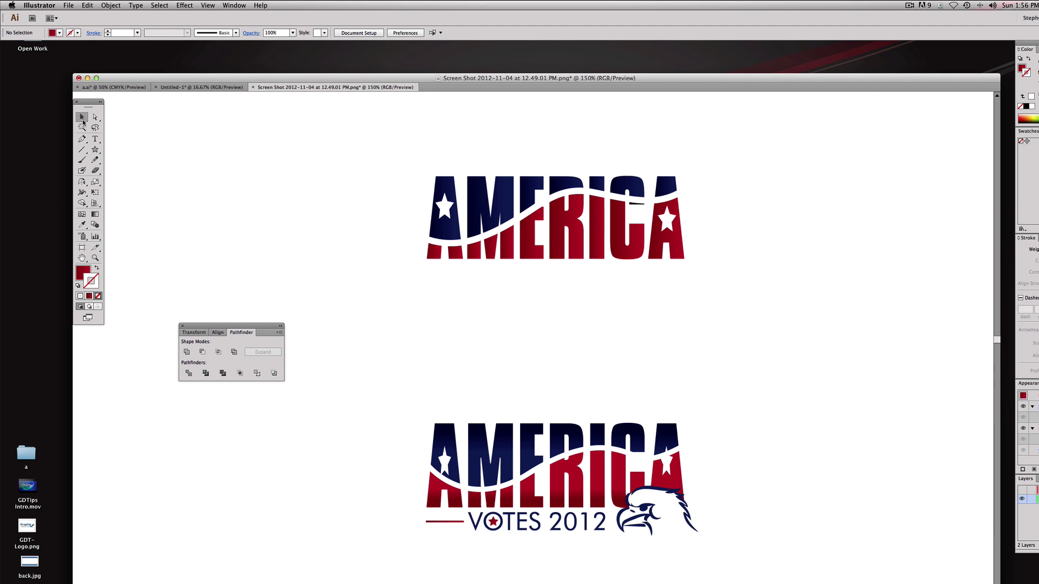
# Type 'Votes 2012' as a new text line on the canvas
pyautogui.click(95, 138)
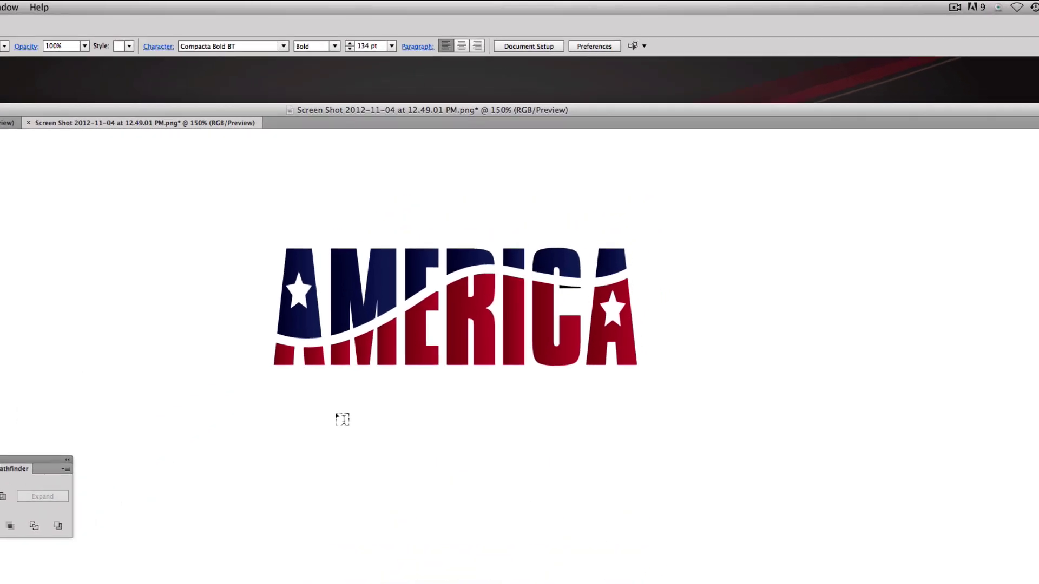
pyautogui.click(341, 418)
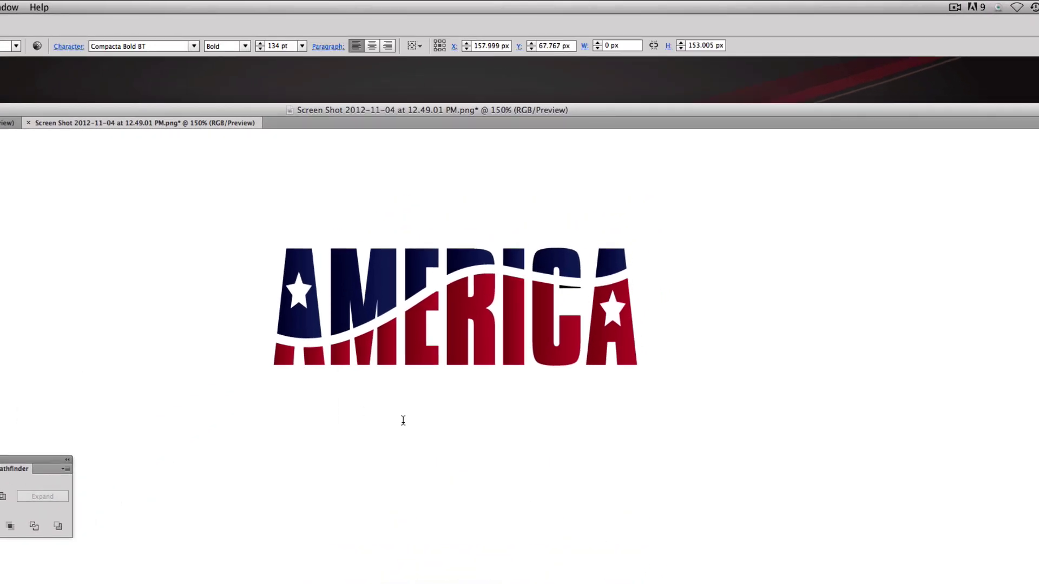
pyautogui.write('Votes 2012')
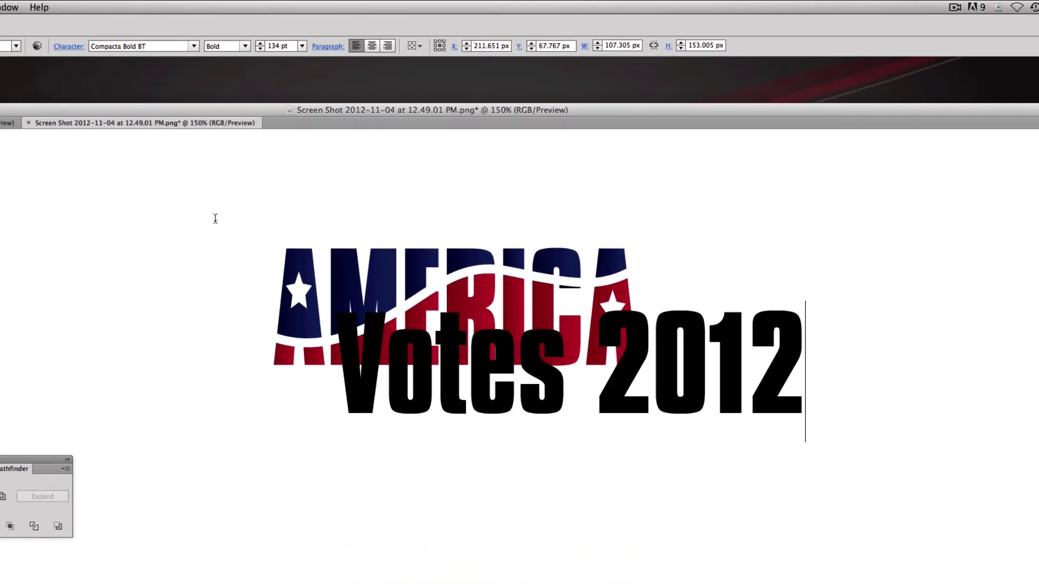
pyautogui.press('Escape')
# Set 'Votes 2012' to Myriad Roman, scale it down, and place it just under AMERICA
pyautogui.click(150, 46)
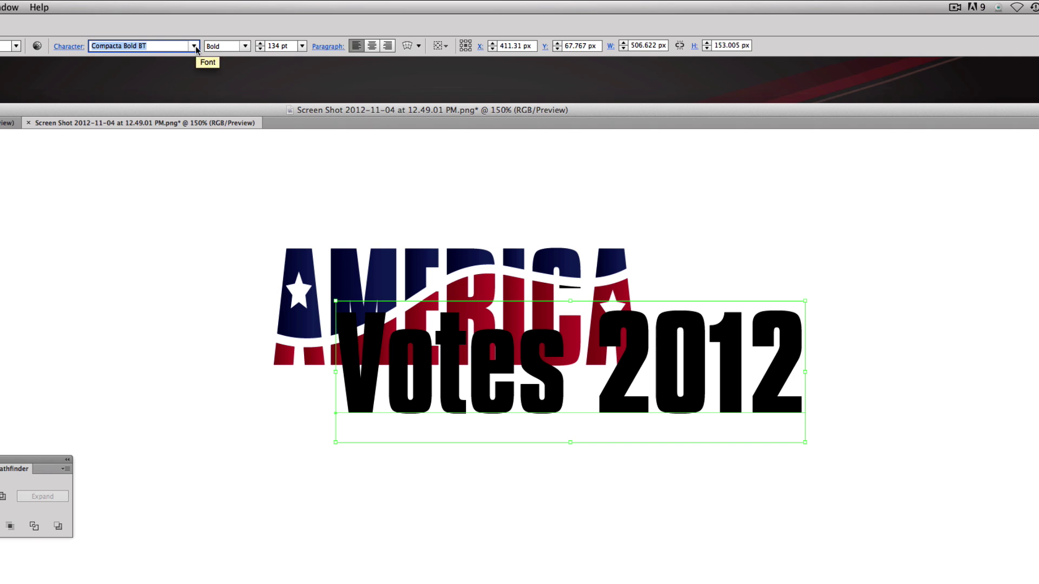
pyautogui.click(172, 47)
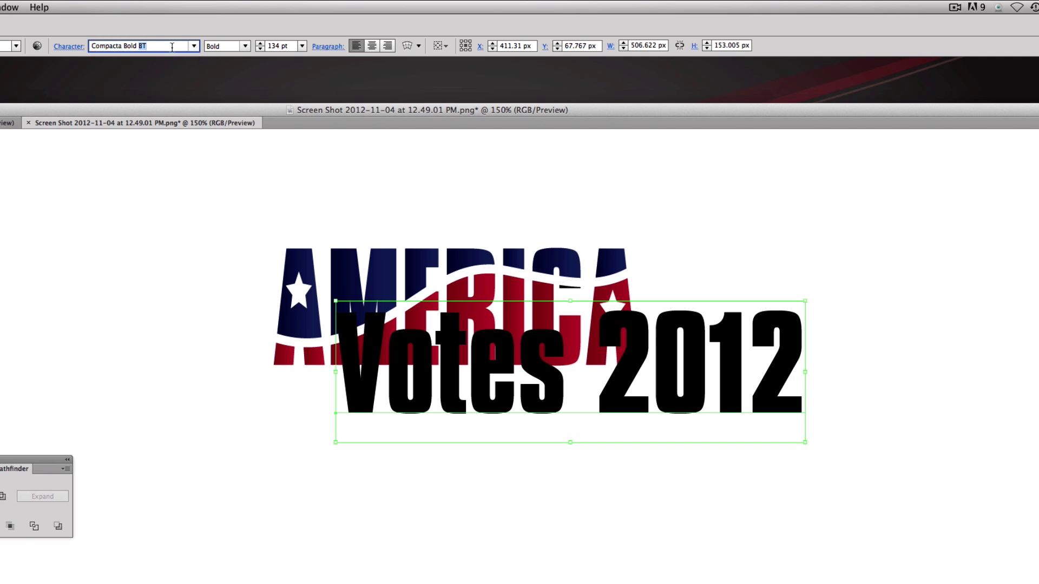
pyautogui.write('Myriad')
pyautogui.press('Return')
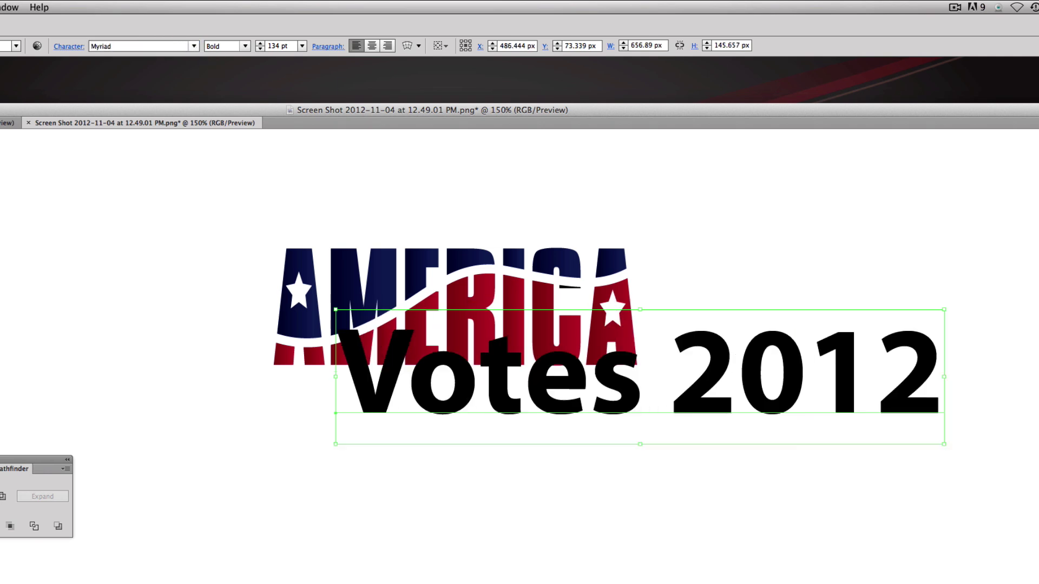
pyautogui.moveTo(946, 310); pyautogui.dragTo(561, 394)
pyautogui.click(243, 47)
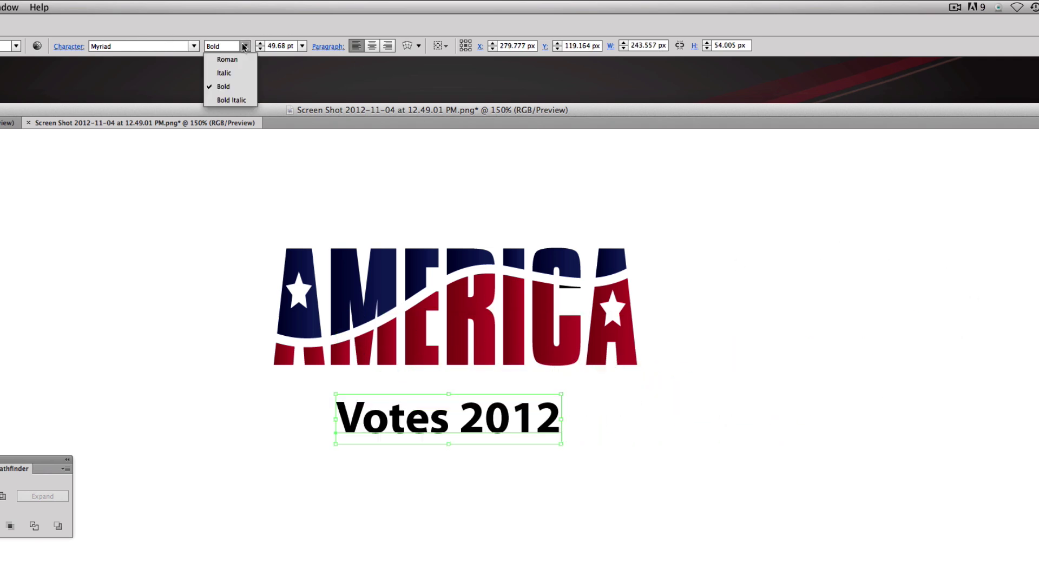
pyautogui.click(233, 59)
pyautogui.moveTo(509, 411); pyautogui.dragTo(509, 384)
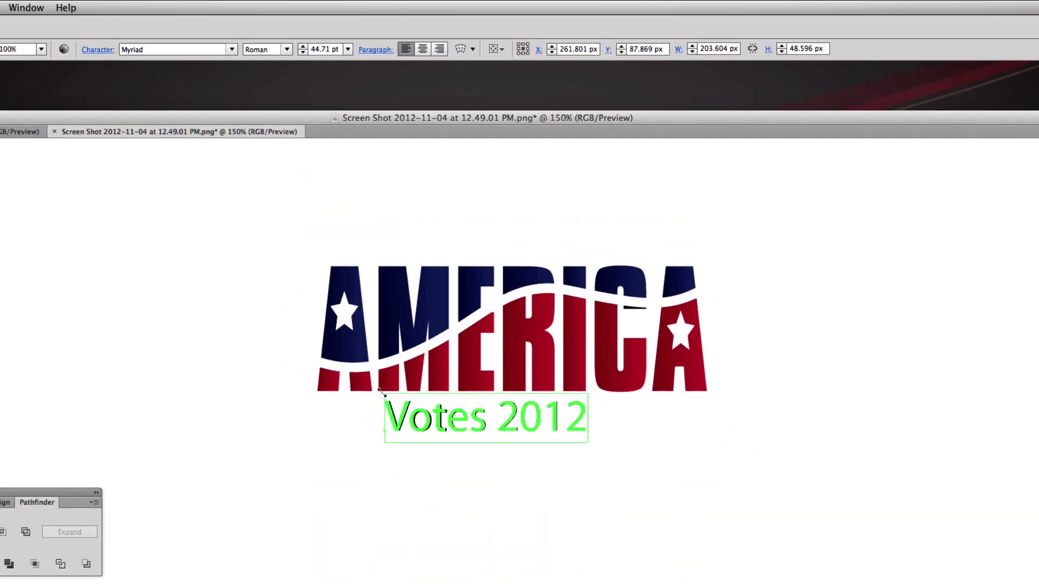
pyautogui.click(755, 452)
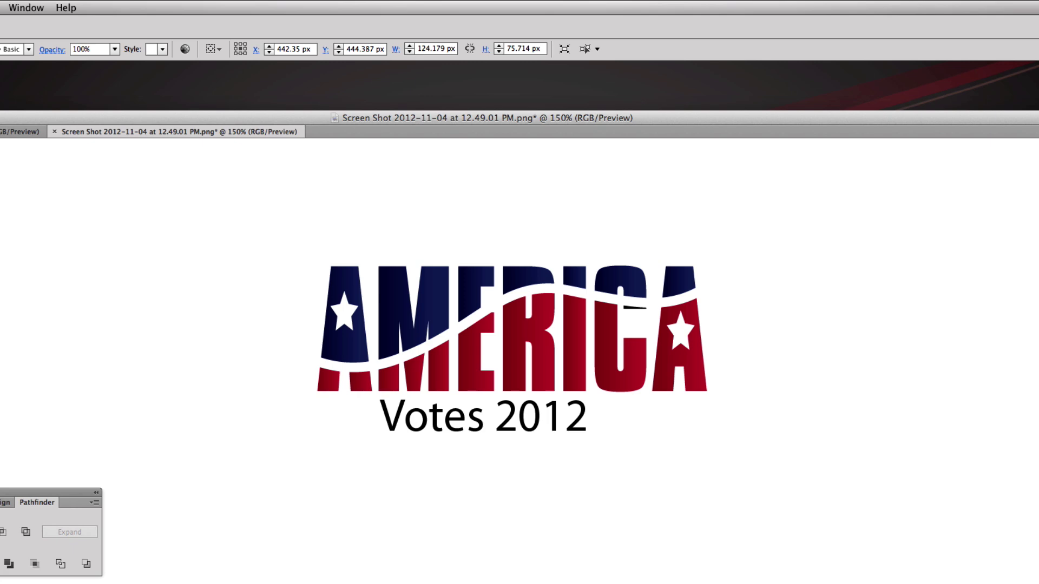
# Paste the eagle beside 'Votes 2012' under the last A, then make the text navy
pyautogui.hotkey('ctrl', 'v')
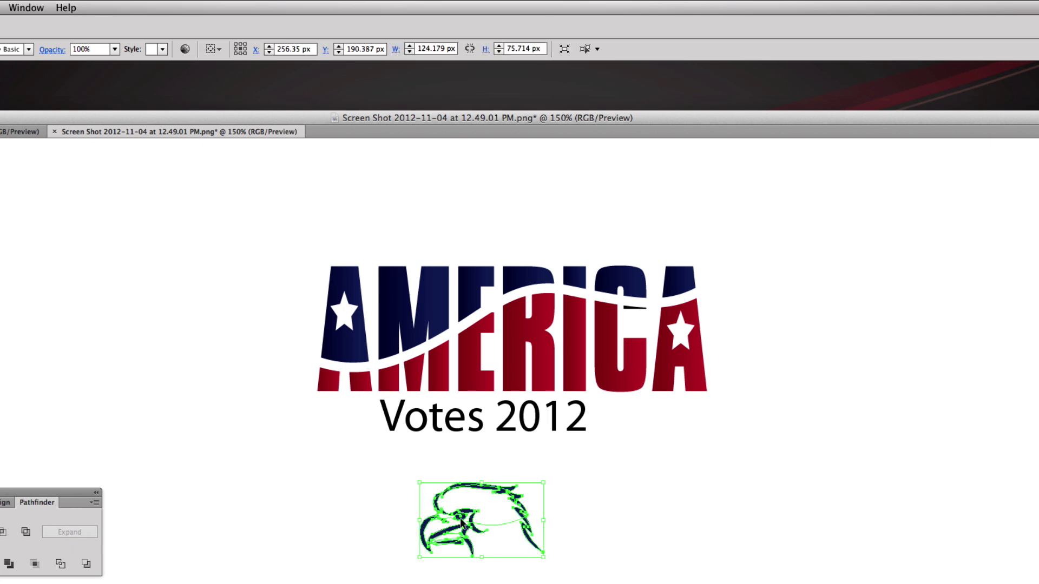
pyautogui.moveTo(469, 514); pyautogui.dragTo(655, 406)
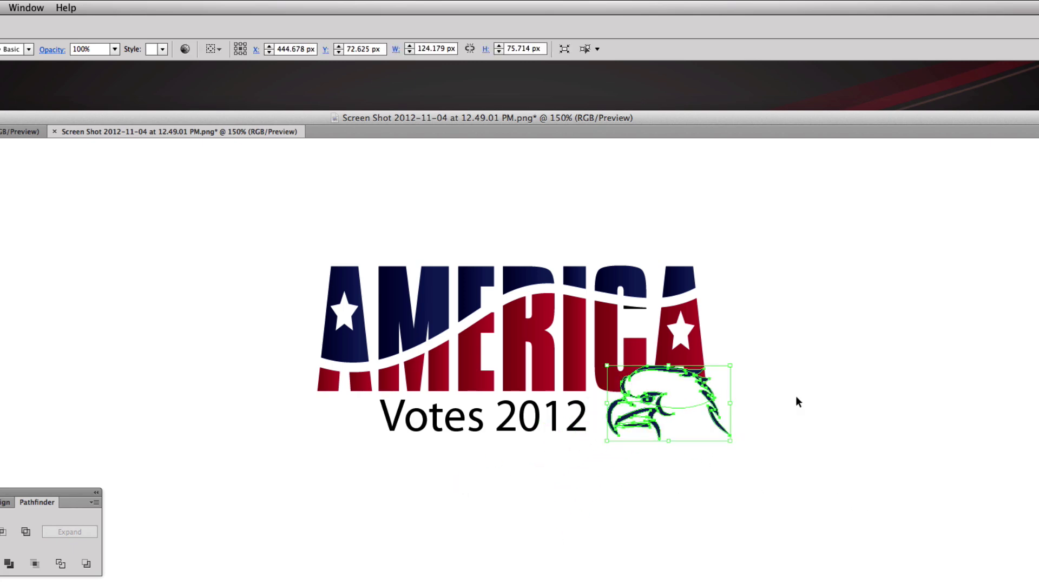
pyautogui.click(746, 395)
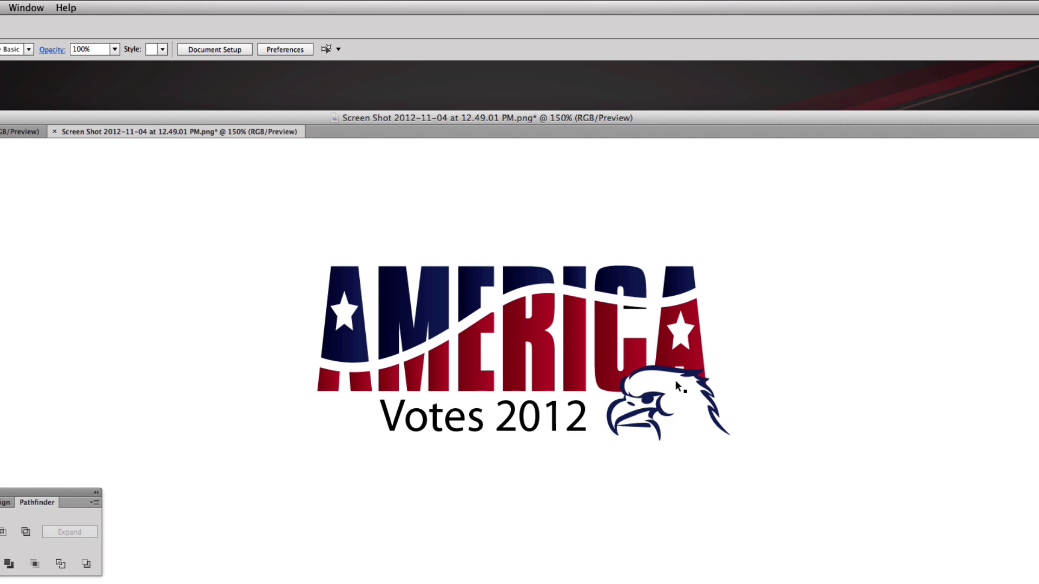
pyautogui.moveTo(545, 426); pyautogui.dragTo(550, 427)
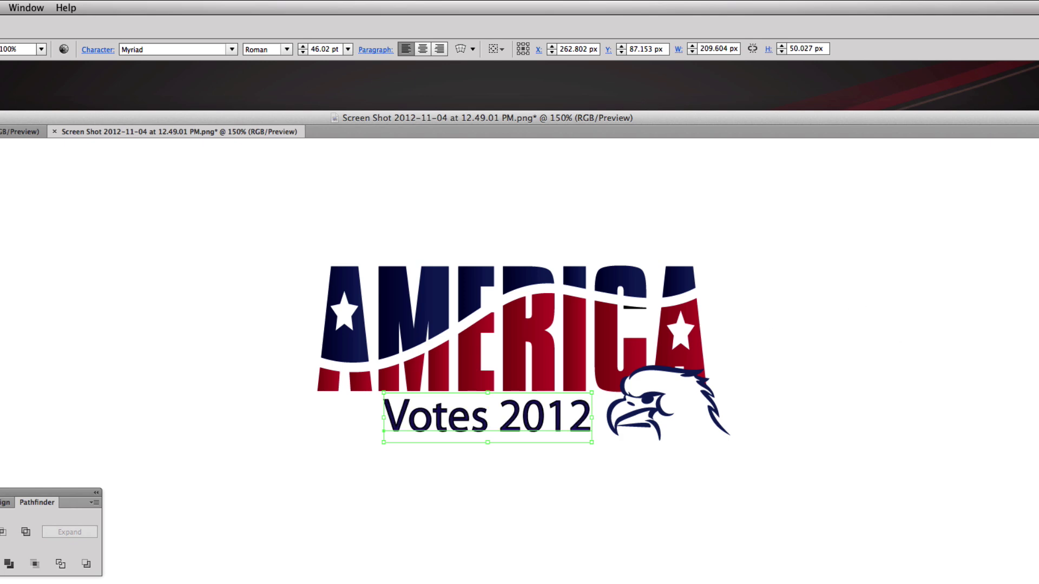
pyautogui.click(31, 429)
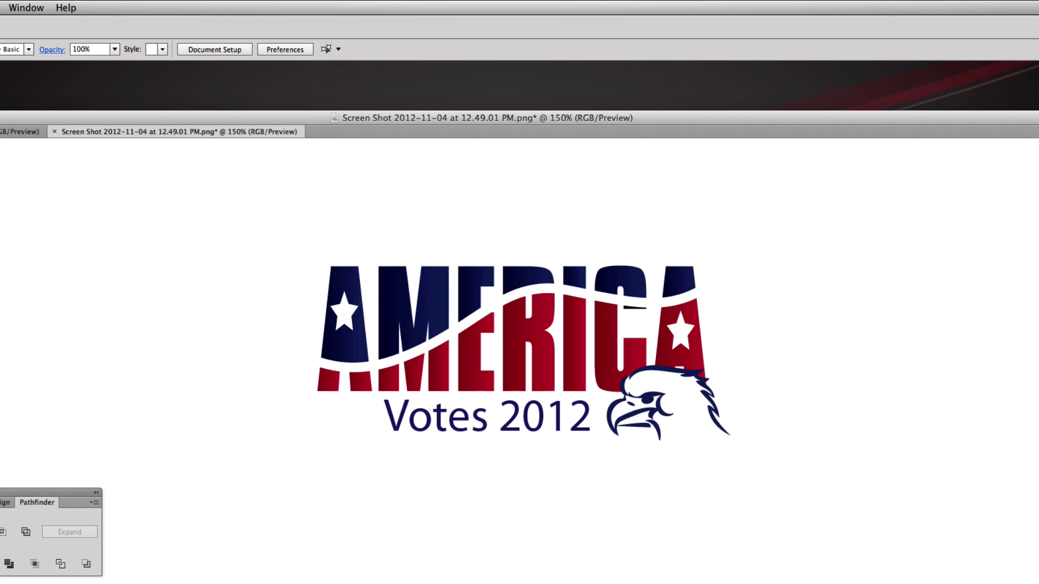
# Draw a thin horizontal bar left of 'Votes 2012' and fill it with the letters' red using the Eyedropper
pyautogui.moveTo(315, 418); pyautogui.dragTo(377, 419)
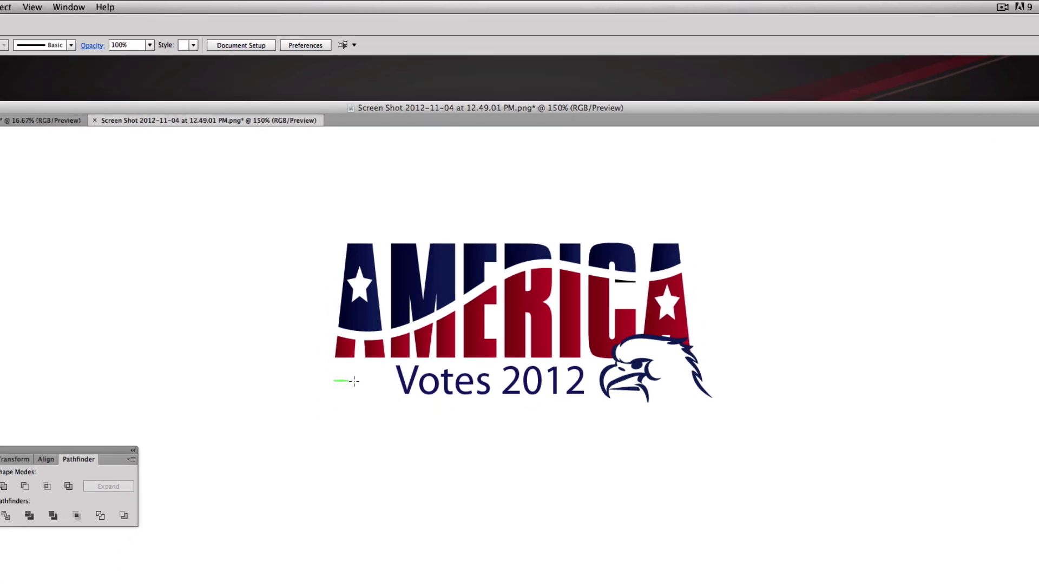
pyautogui.moveTo(436, 256); pyautogui.dragTo(436, 255)
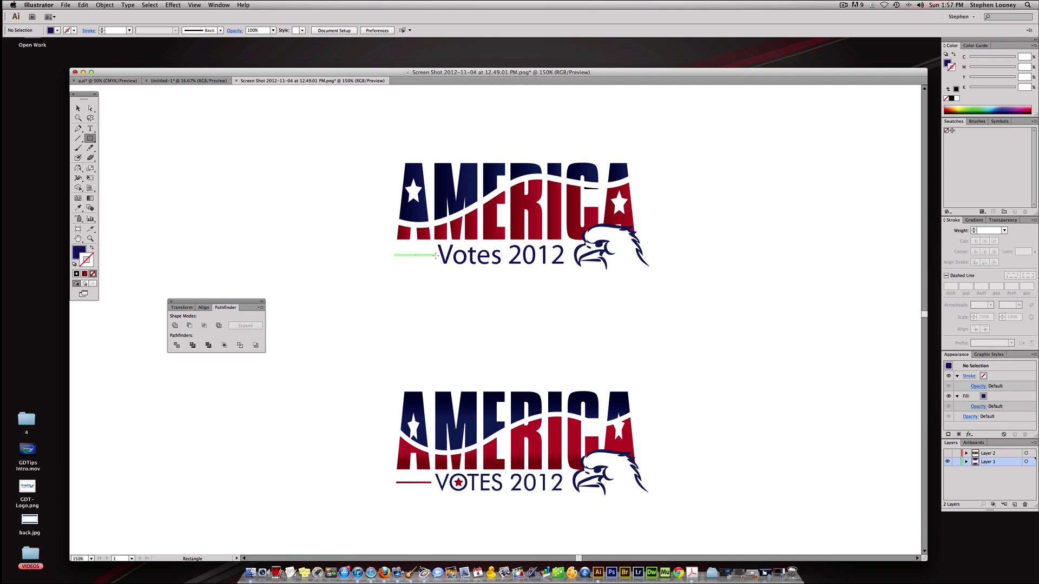
pyautogui.click(78, 207)
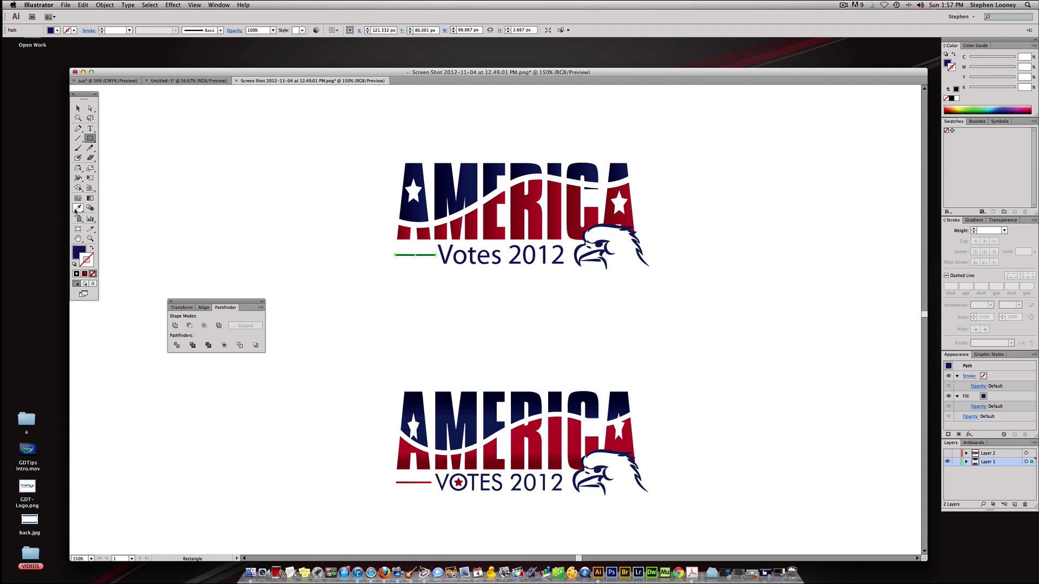
pyautogui.click(545, 217)
pyautogui.press('a')
pyautogui.click(294, 241)
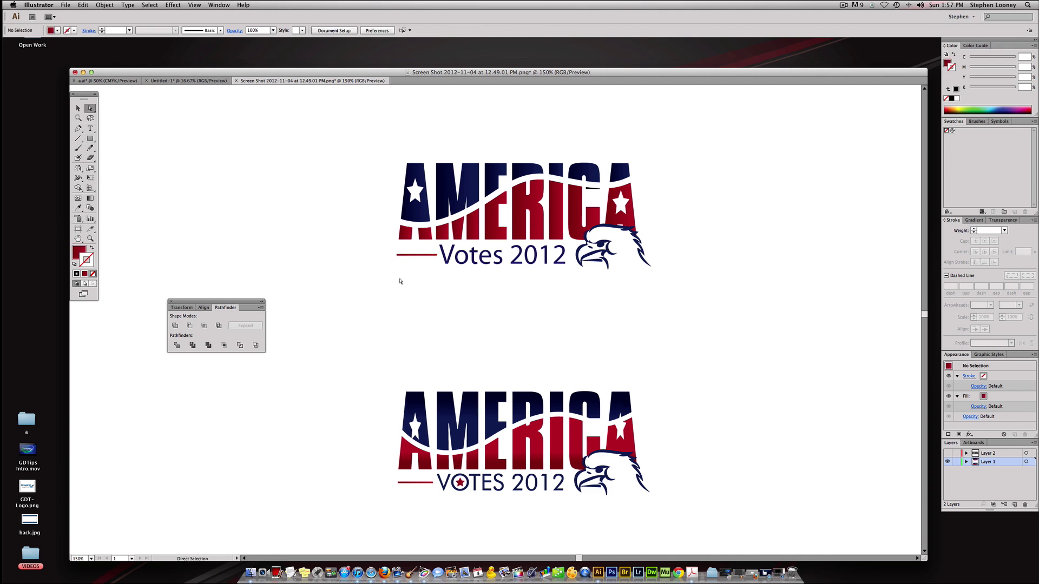